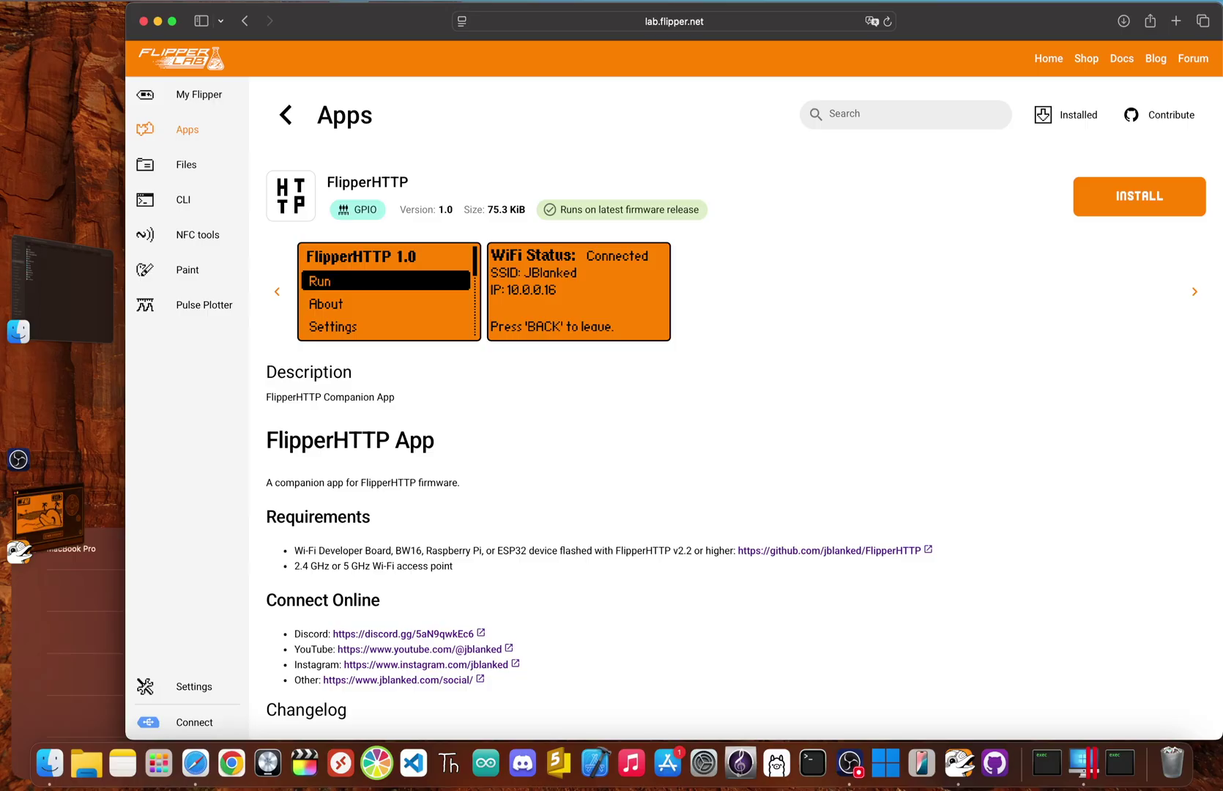
Open the WiFi Developer Board (ESP32S2) folder in the FlipperHTTP GitHub repository and read its installation instructions.
{"action": "key", "text": "super+l"}
{"action": "type", "text": "git"}
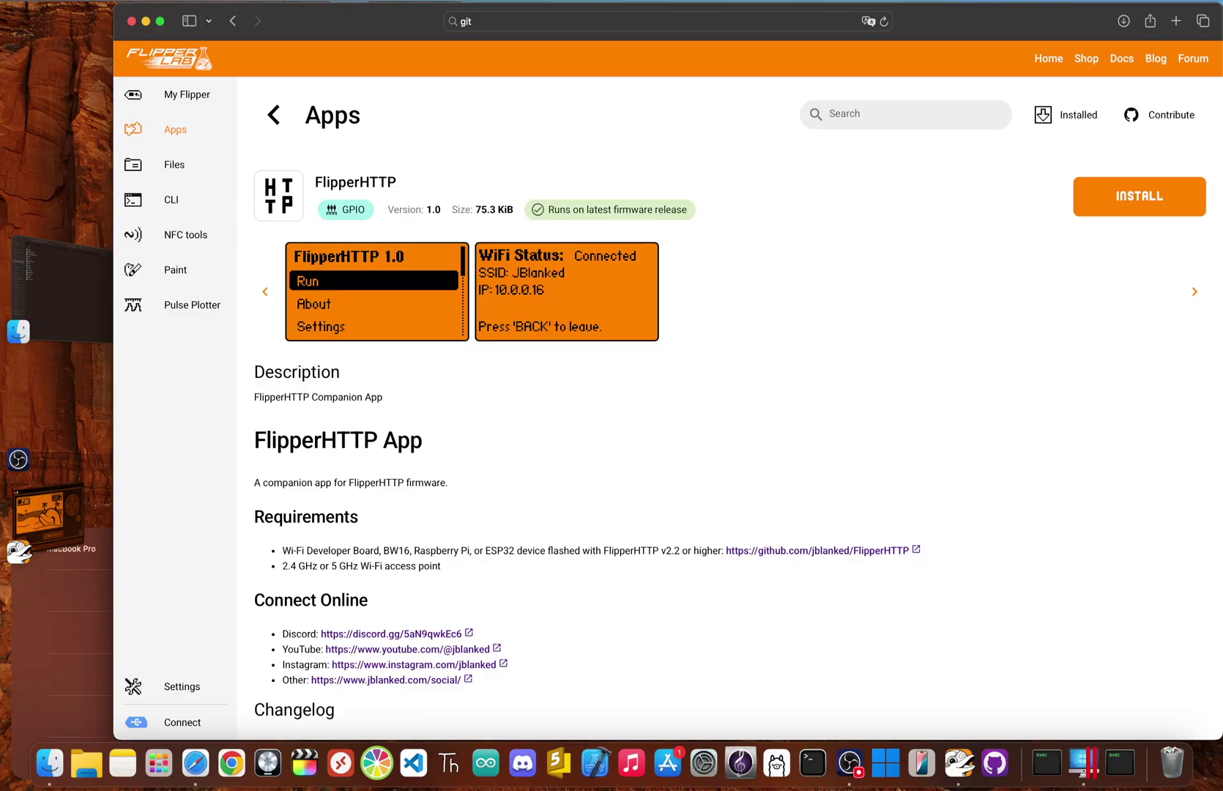
{"action": "key", "text": "super+Tab"}
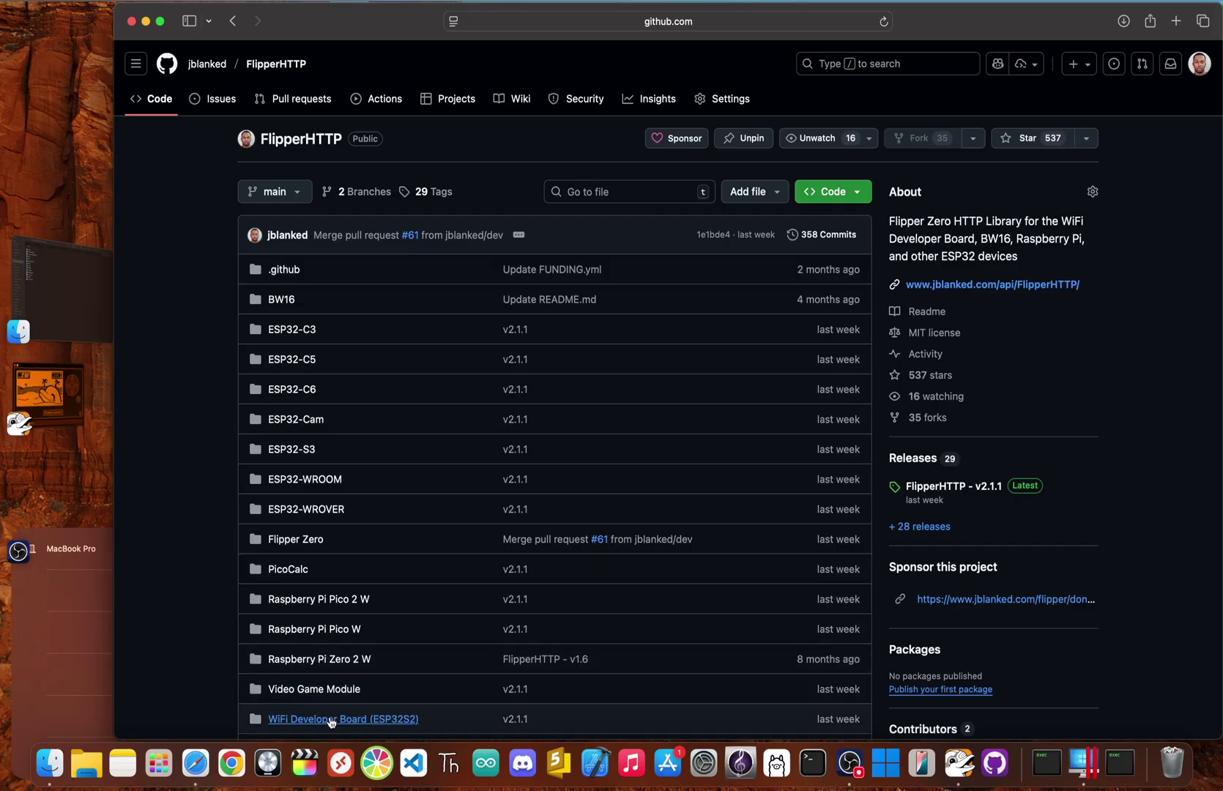
{"action": "left_click", "coordinate": [331, 720]}
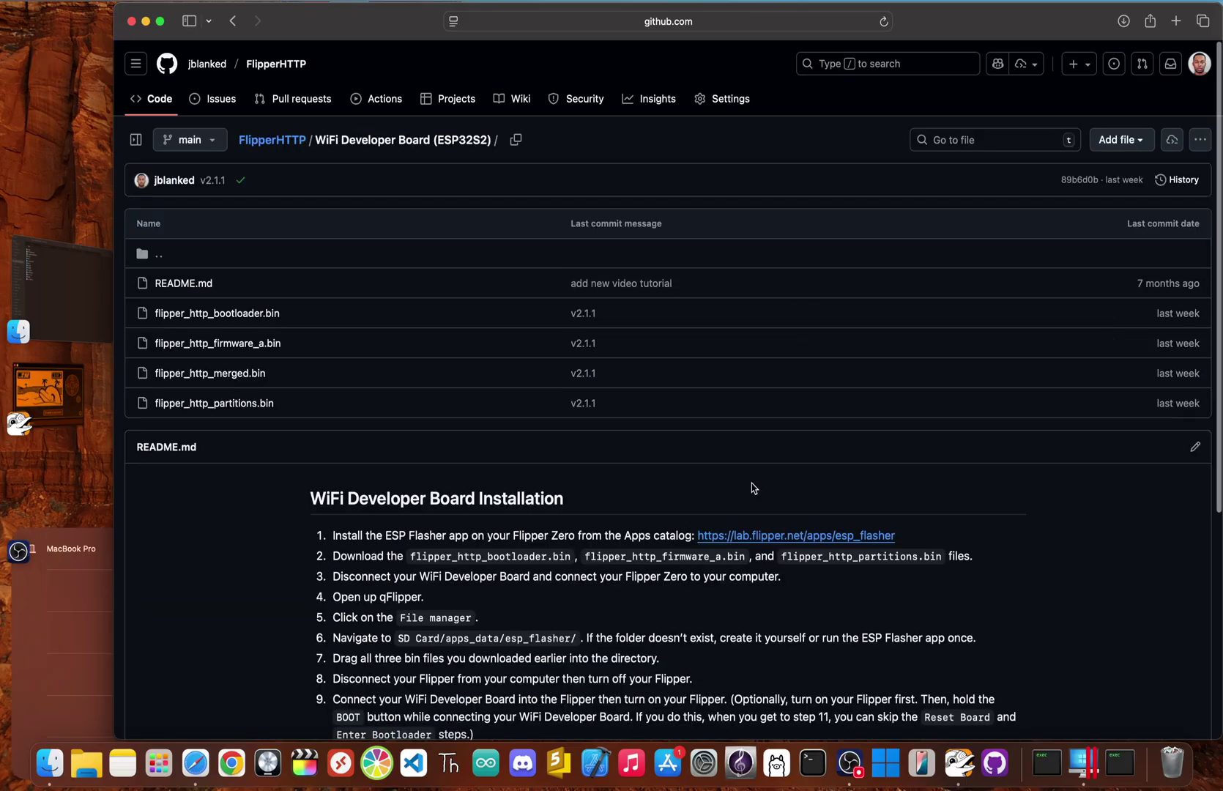
{"action": "scroll", "coordinate": [754, 488], "scroll_direction": "down", "scroll_amount": 3}
{"action": "scroll", "coordinate": [754, 487], "scroll_direction": "down", "scroll_amount": 2}
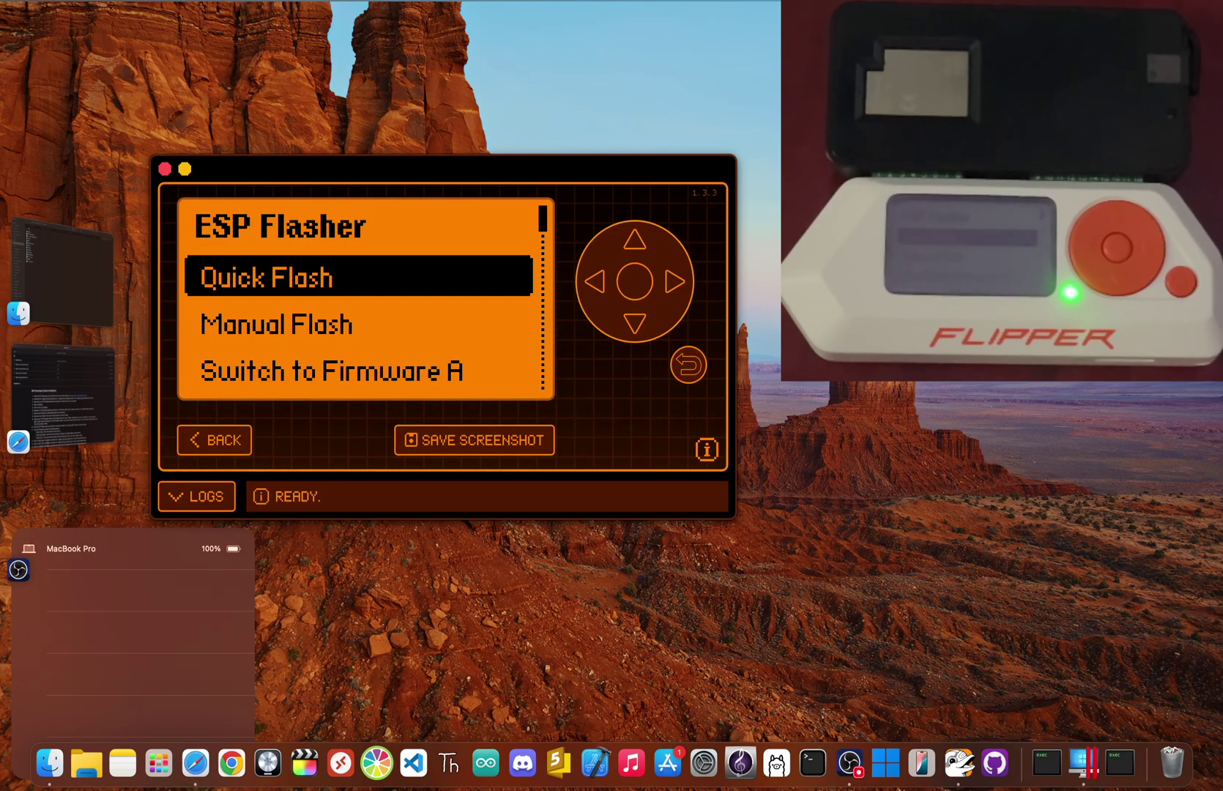
In qFlipper, start a Manual Flash in ESP Flasher and assign flipper_http_bootloader to Bootloader (0x1000).
{"action": "key", "text": "Down"}
{"action": "key", "text": "Return"}
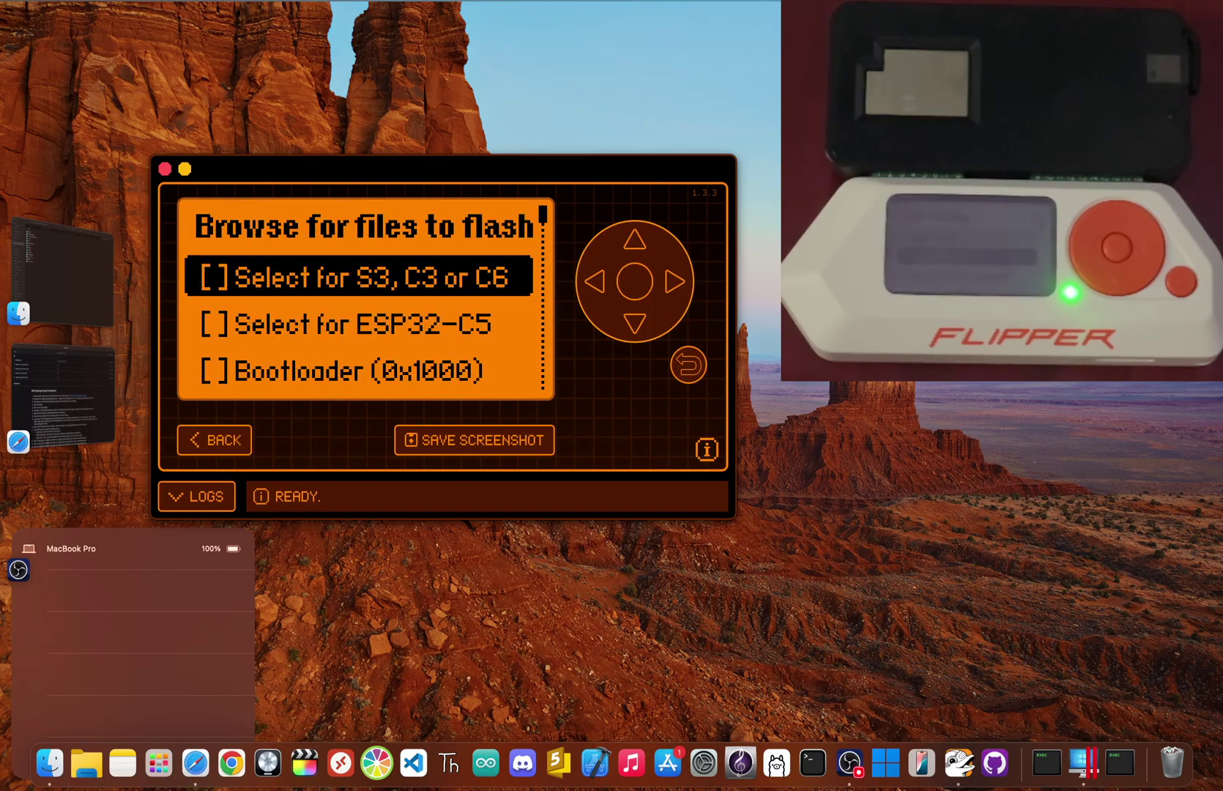
{"action": "key", "text": "Down"}
{"action": "key", "text": "Down"}
{"action": "key", "text": "Return"}
{"action": "key", "text": "Up"}
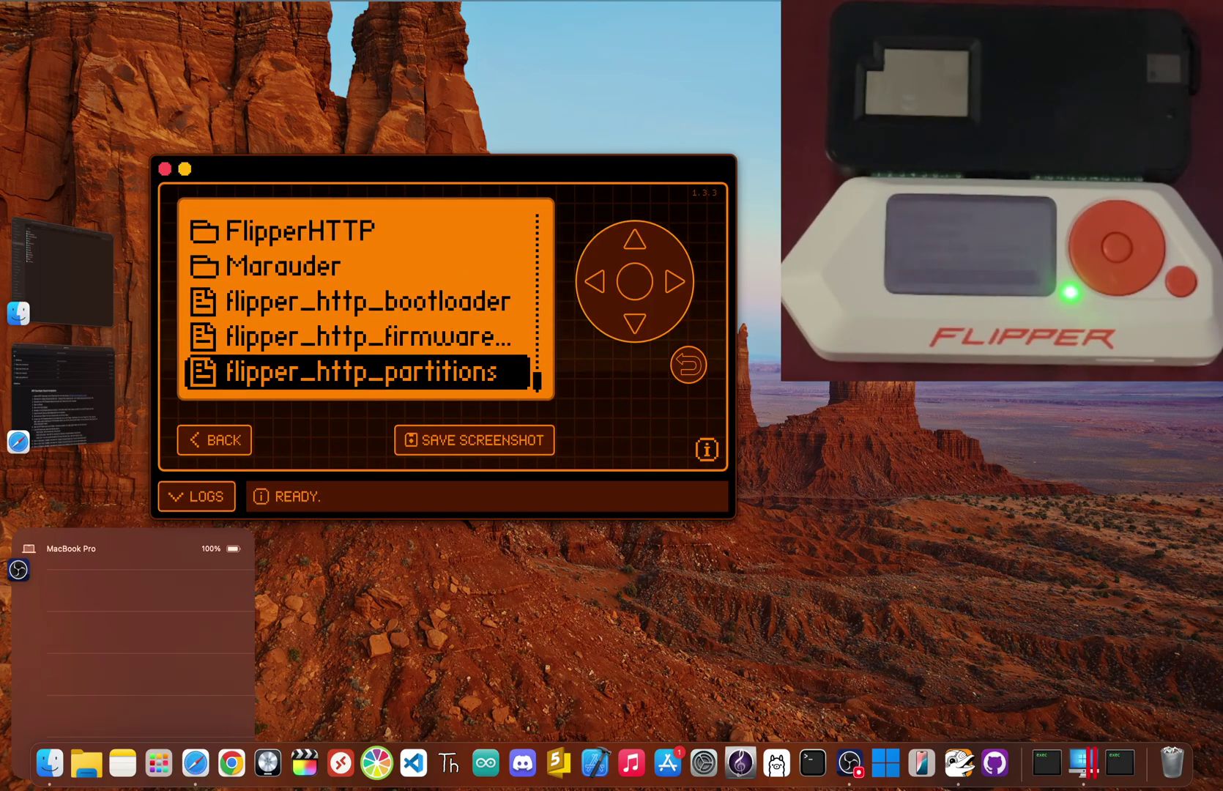
{"action": "key", "text": "Up"}
{"action": "key", "text": "Up"}
{"action": "key", "text": "Return"}
Assign the flipper_http_partitions file to the Part Table (0x8000) entry.
{"action": "key", "text": "Down"}
{"action": "key", "text": "Return"}
{"action": "key", "text": "Up"}
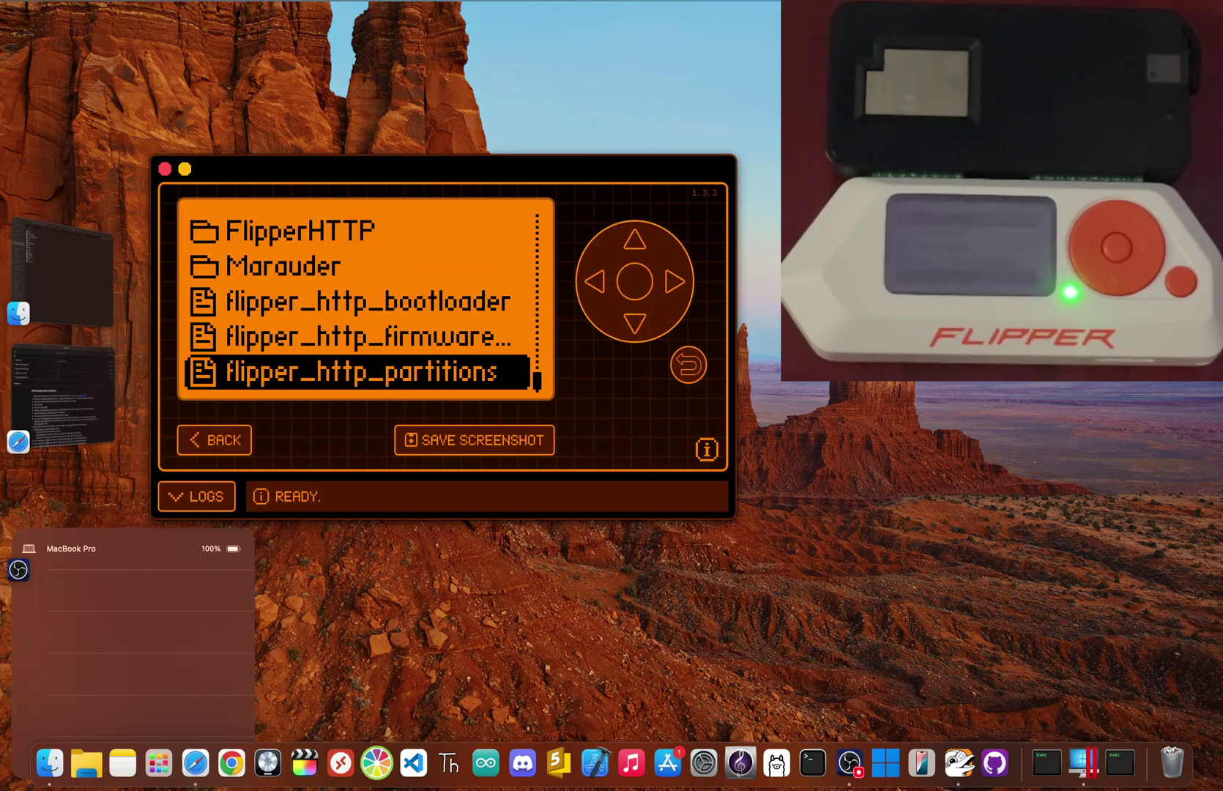
{"action": "key", "text": "Up"}
{"action": "key", "text": "Down"}
{"action": "key", "text": "Return"}
{"action": "key", "text": "Up"}
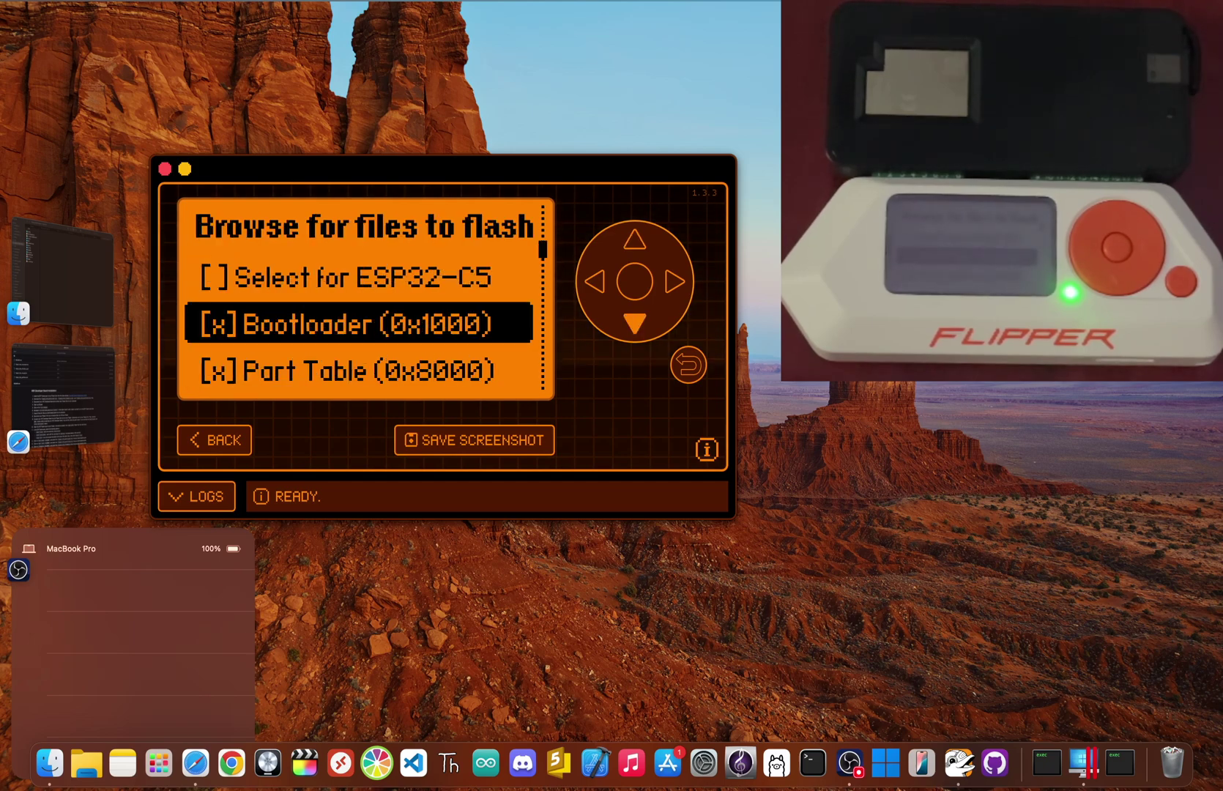
Assign the flipper_http_firmware_a file to the FirmwareA (0x10000) entry.
{"action": "key", "text": "Down"}
{"action": "key", "text": "Down"}
{"action": "key", "text": "Down"}
{"action": "key", "text": "Down"}
{"action": "key", "text": "Down"}
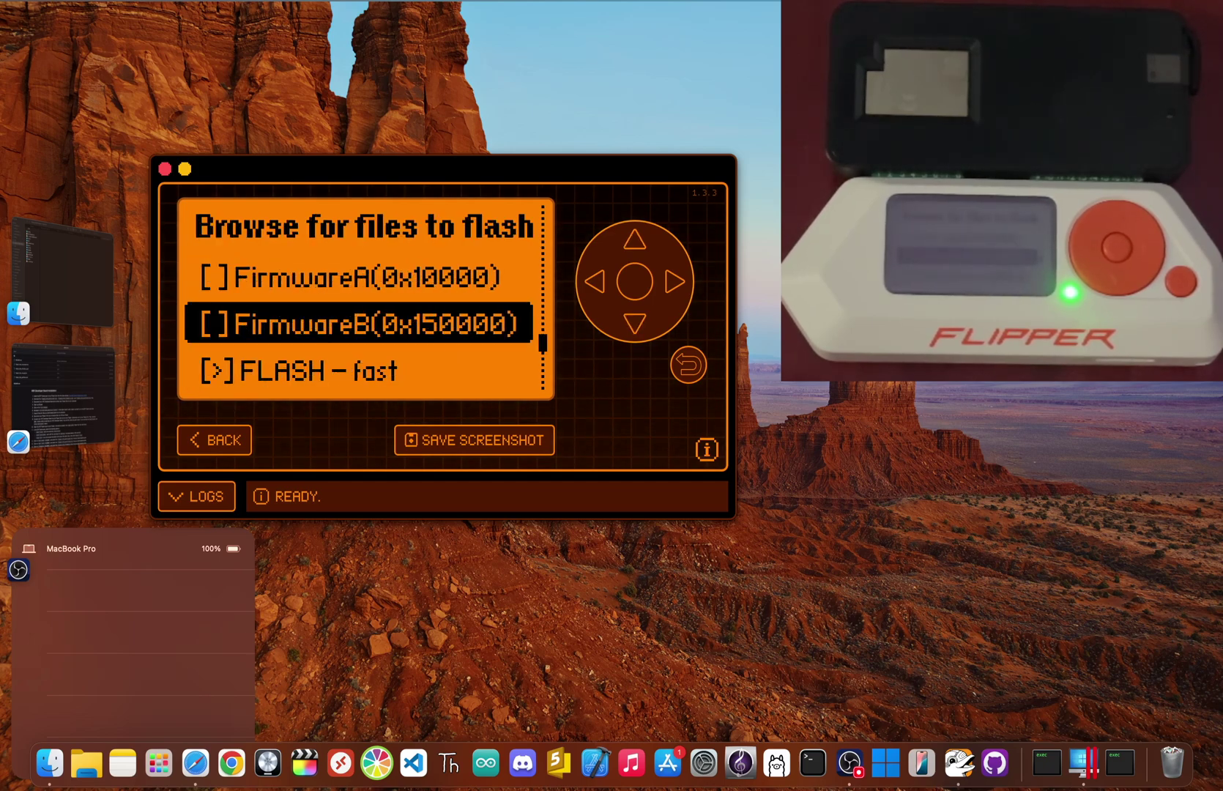
{"action": "key", "text": "Up"}
{"action": "key", "text": "Return"}
{"action": "key", "text": "Up"}
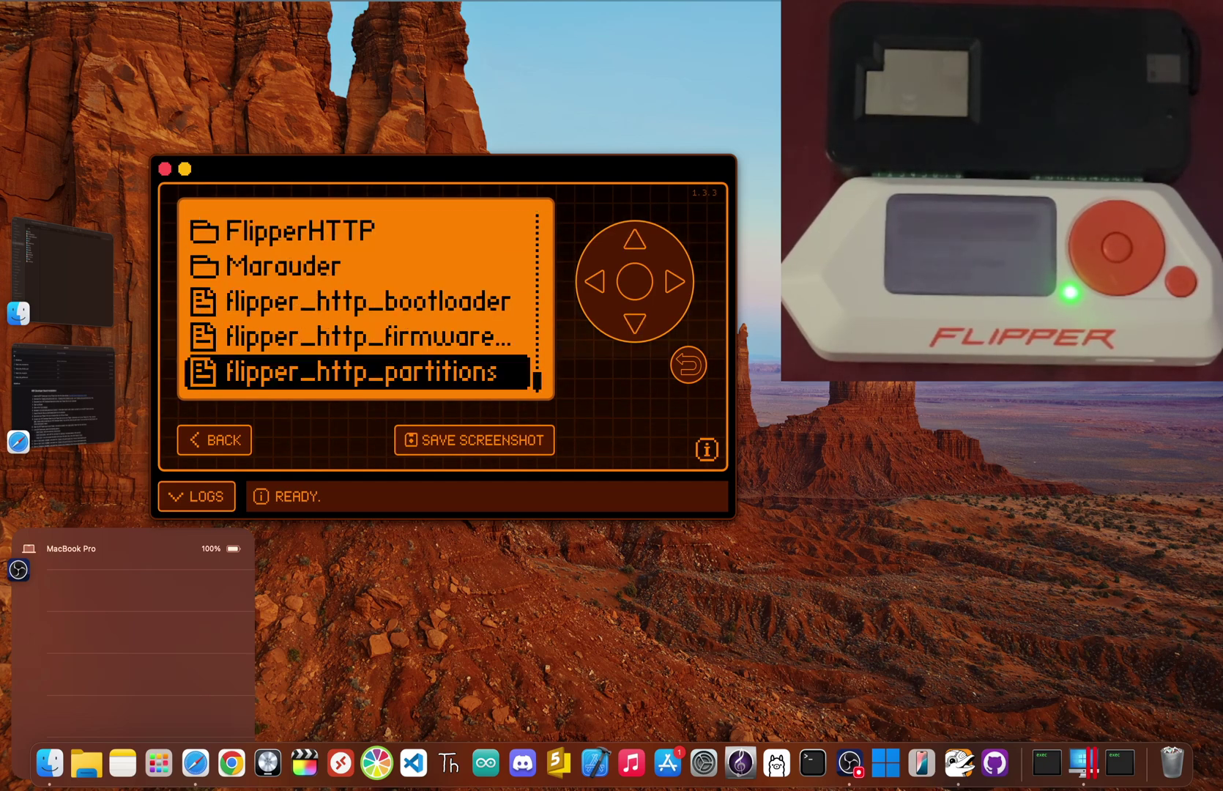
{"action": "key", "text": "Up"}
{"action": "key", "text": "Up"}
{"action": "key", "text": "Return"}
Flash the assigned files to the WiFi board using the fast flash option.
{"action": "key", "text": "Down"}
{"action": "key", "text": "Down"}
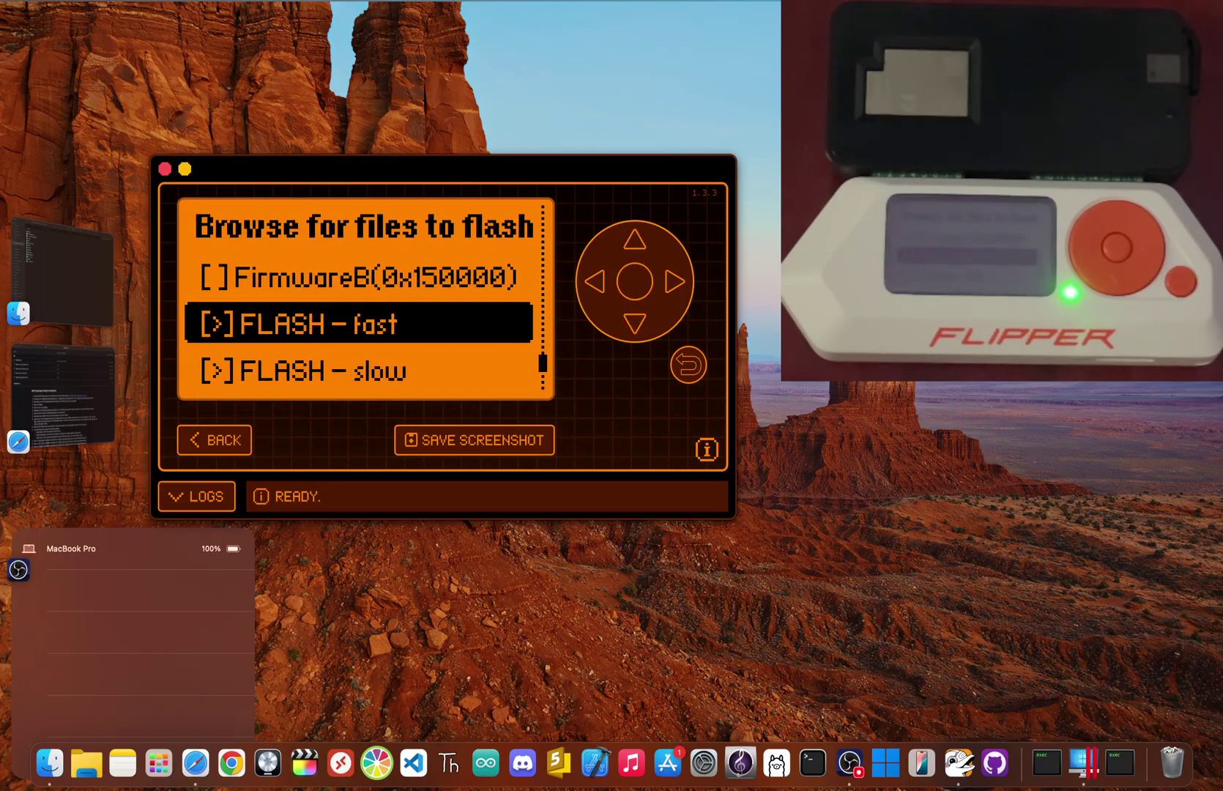
{"action": "key", "text": "Return"}
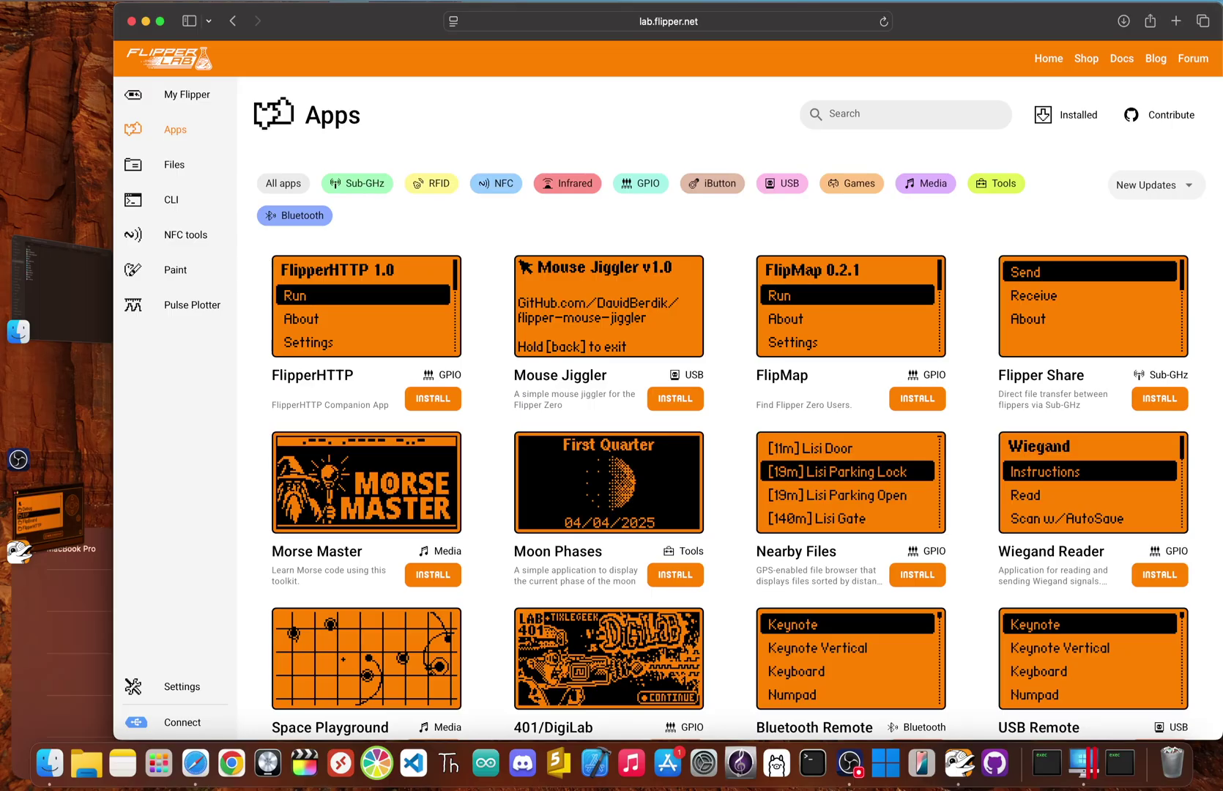
Switch to Flipper Lab in the browser, search the app catalog for FlipperHTTP and open the matching app.
{"action": "left_click", "coordinate": [943, 112]}
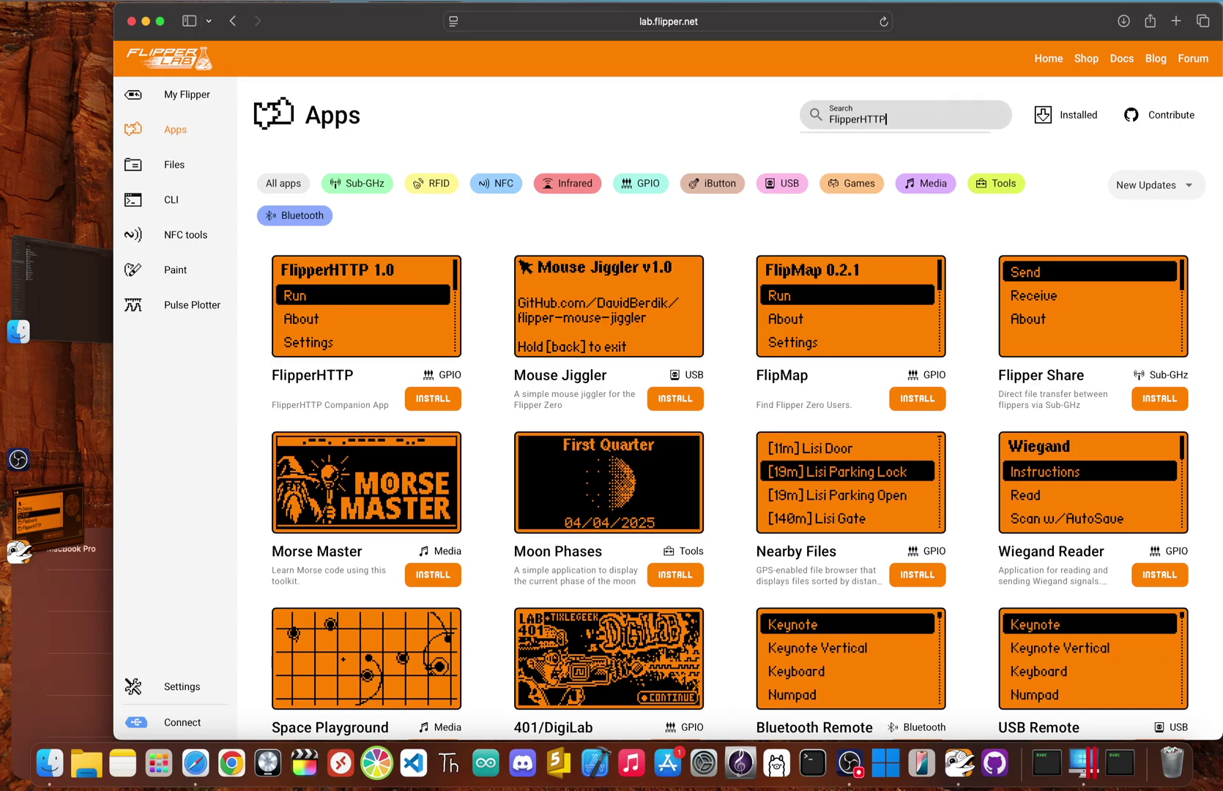
{"action": "type", "text": "FlipperHTTP"}
{"action": "left_click", "coordinate": [929, 172]}
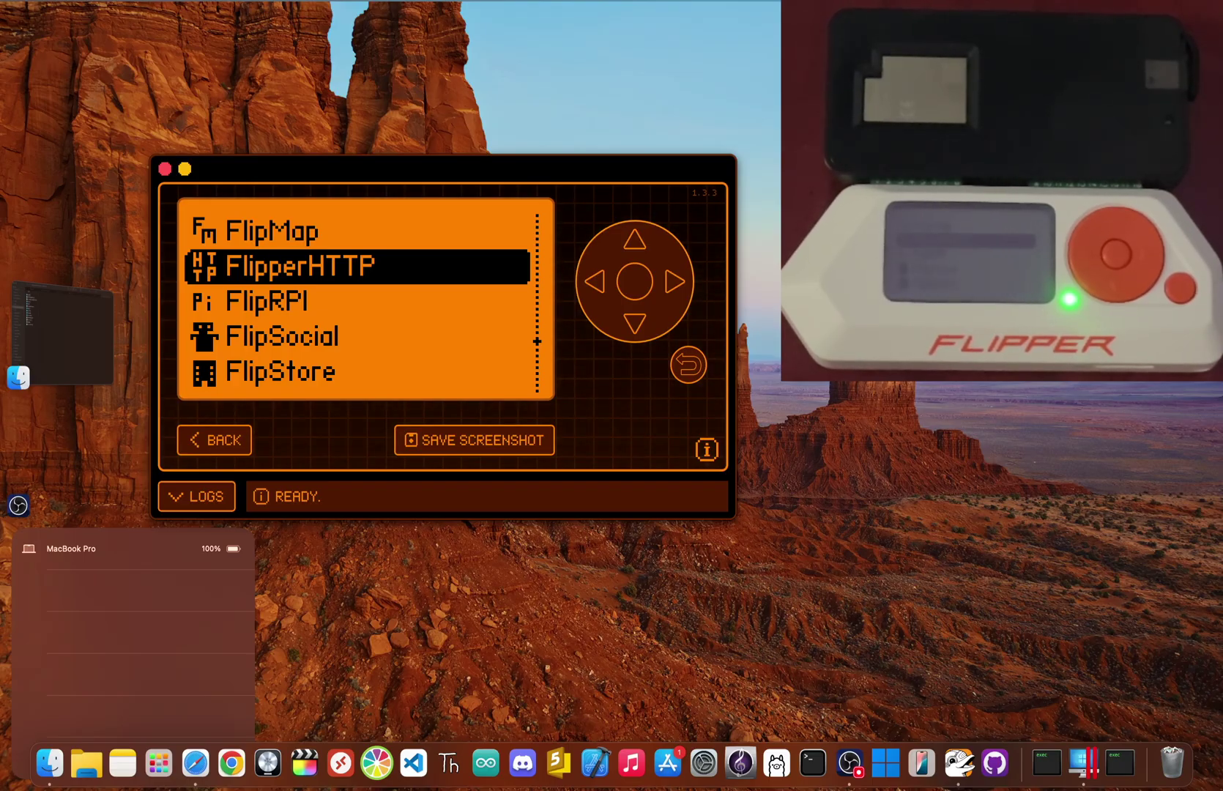
In qFlipper, launch FlipperHTTP and review the WiFi SSID and user name entries in its settings.
{"action": "key", "text": "Return"}
{"action": "key", "text": "Down"}
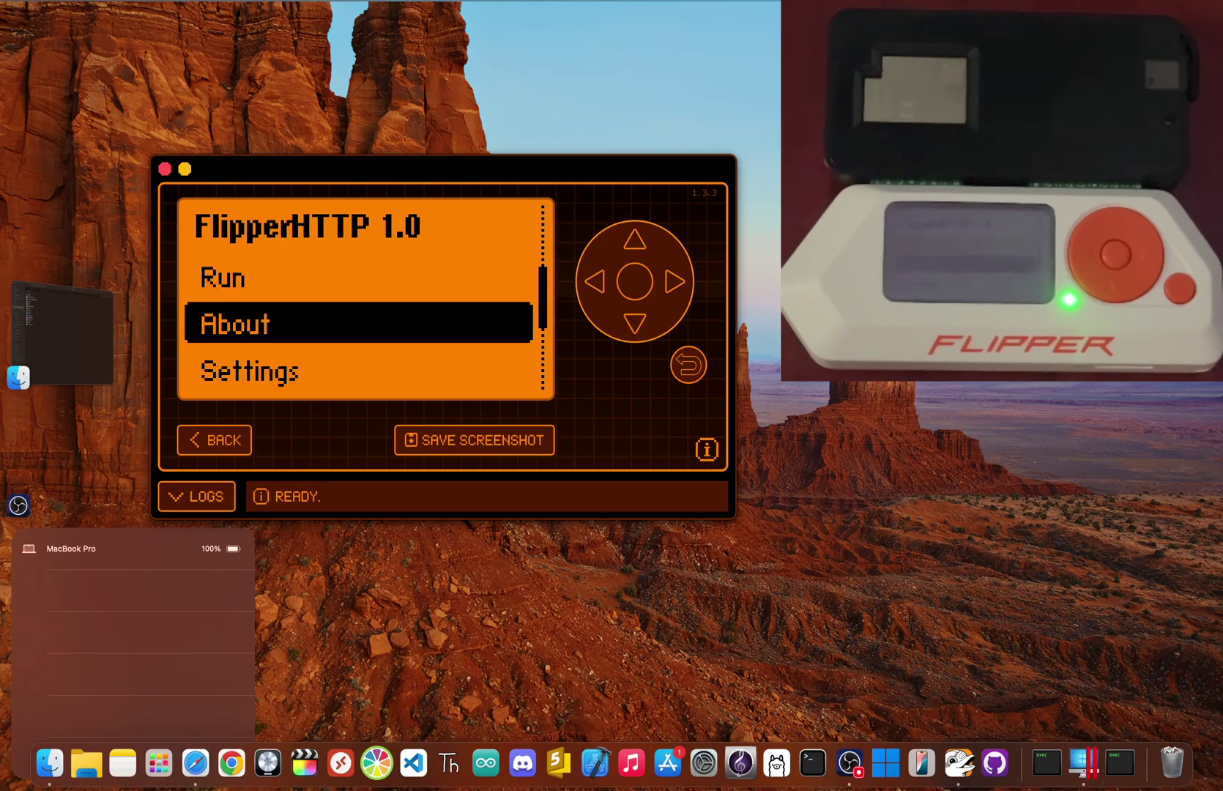
{"action": "key", "text": "Down"}
{"action": "key", "text": "Return"}
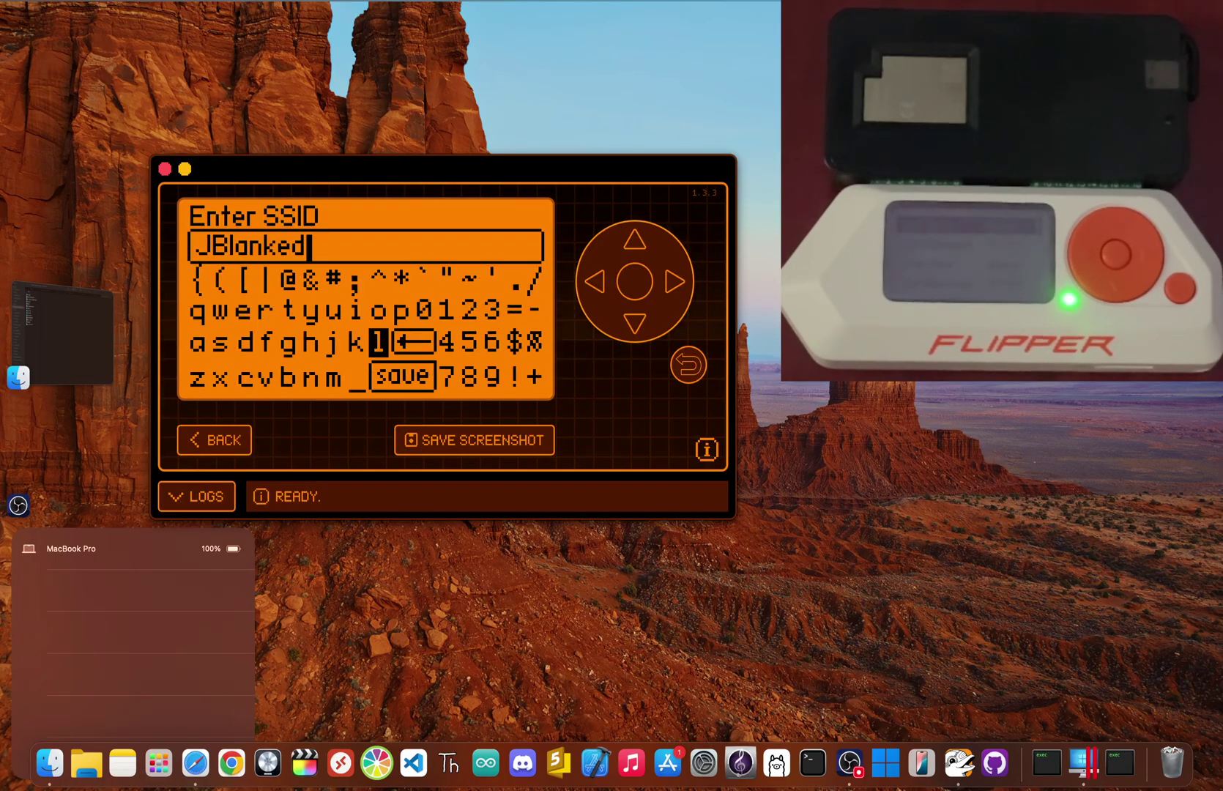
{"action": "key", "text": "Return"}
{"action": "key", "text": "BackSpace"}
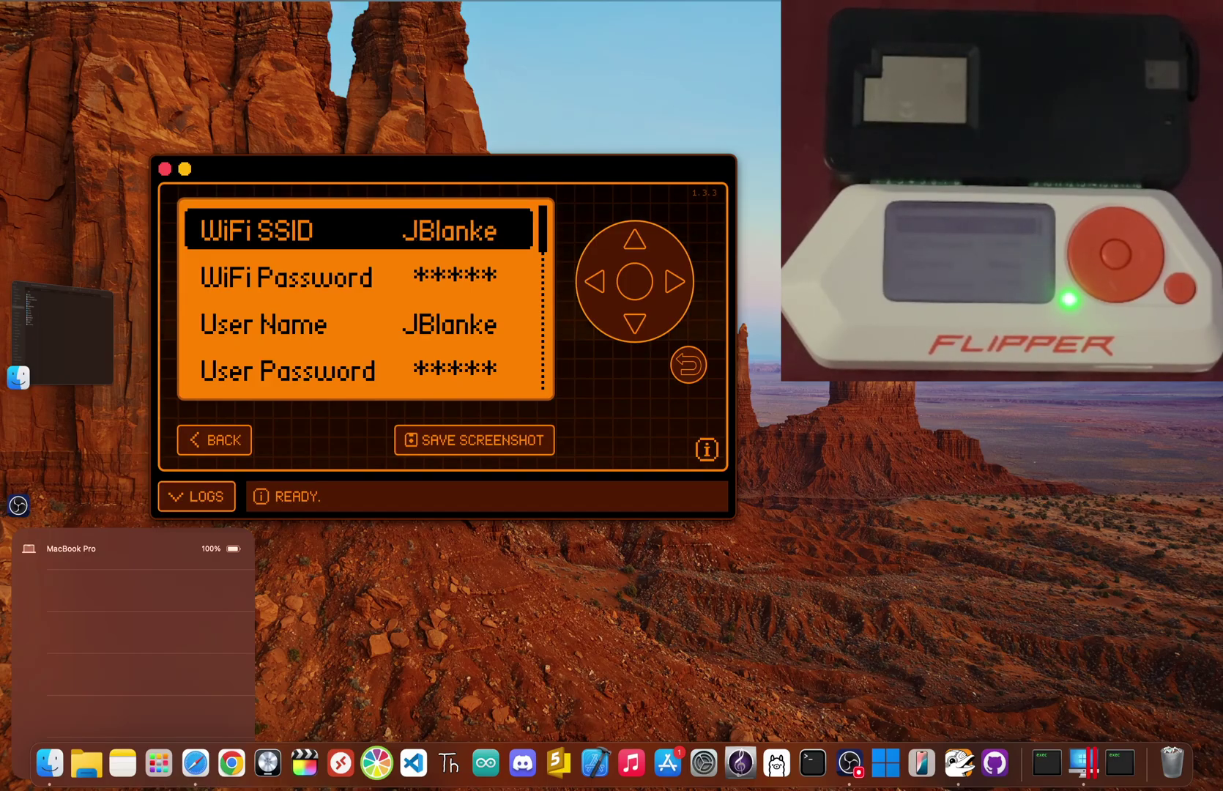
{"action": "key", "text": "Down"}
{"action": "key", "text": "Down"}
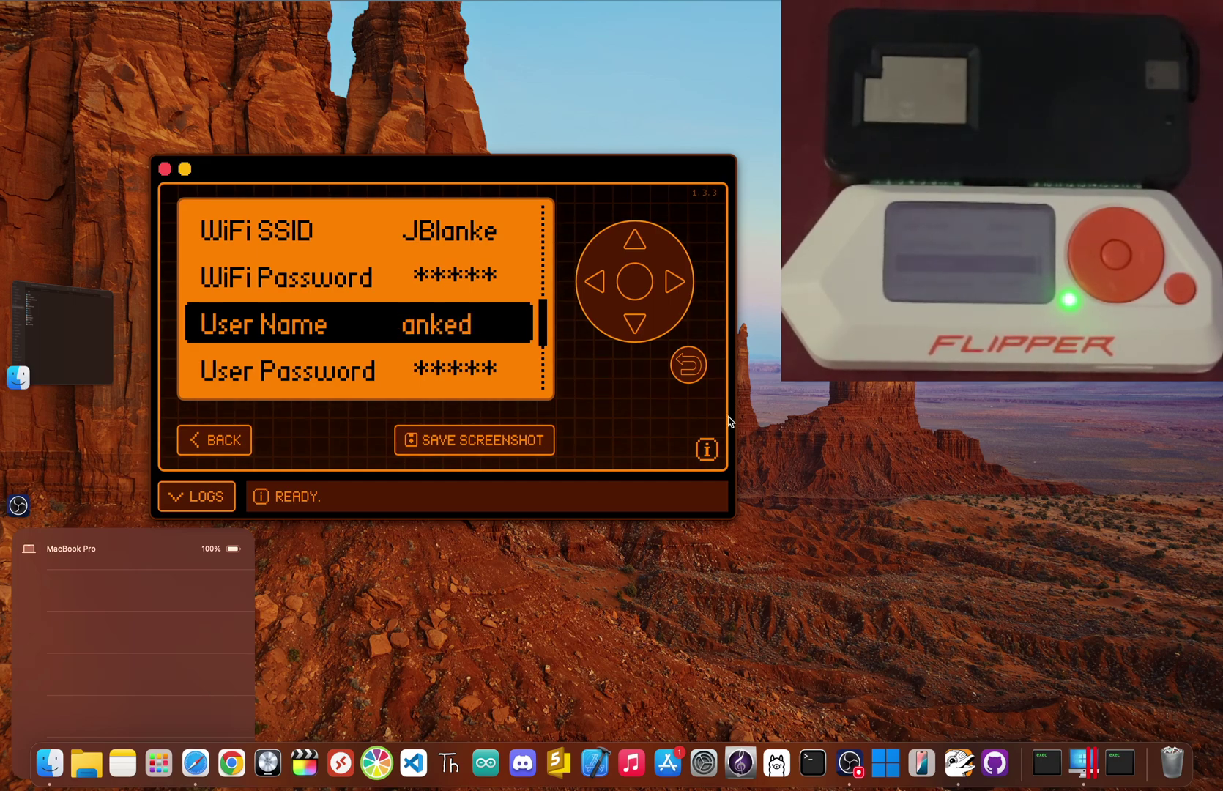
Leave the FlipperHTTP settings, run the app and connect the board to the saved WiFi network.
{"action": "left_click", "coordinate": [688, 363]}
{"action": "left_click", "coordinate": [634, 239]}
{"action": "left_click", "coordinate": [635, 241]}
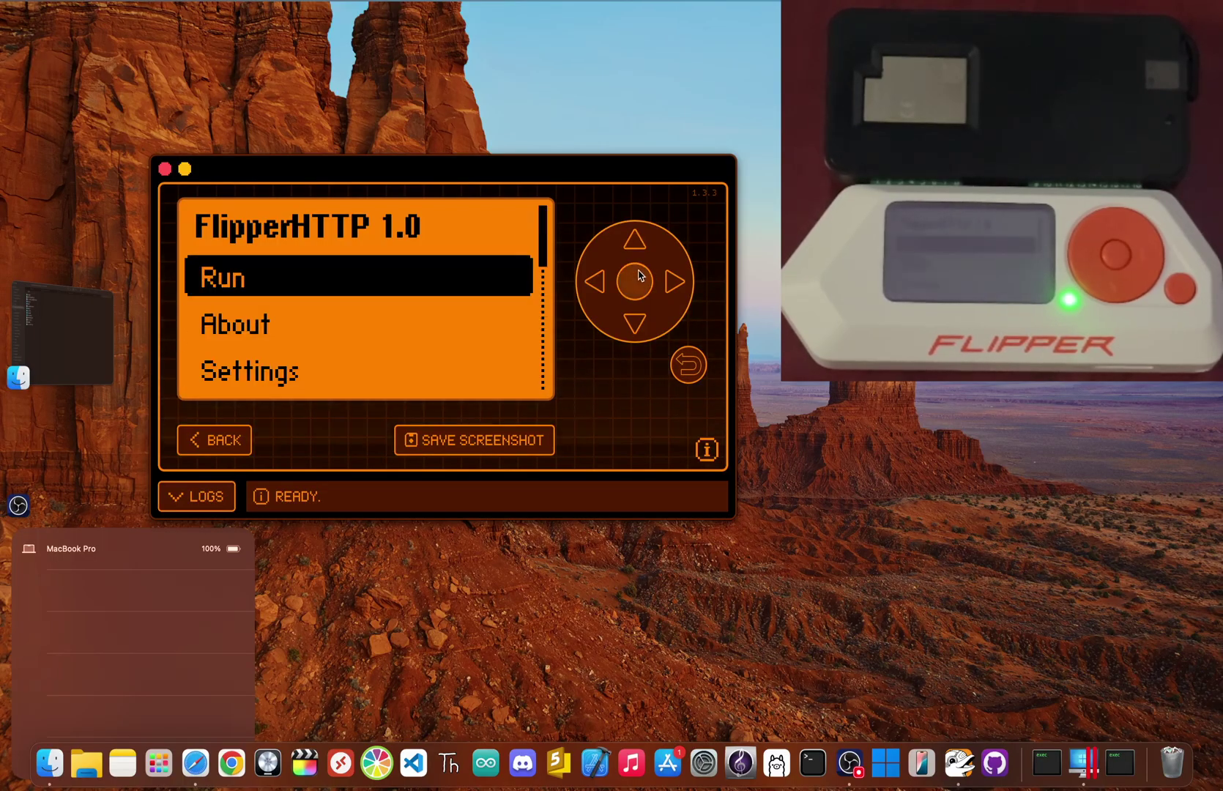
{"action": "key", "text": "Return"}
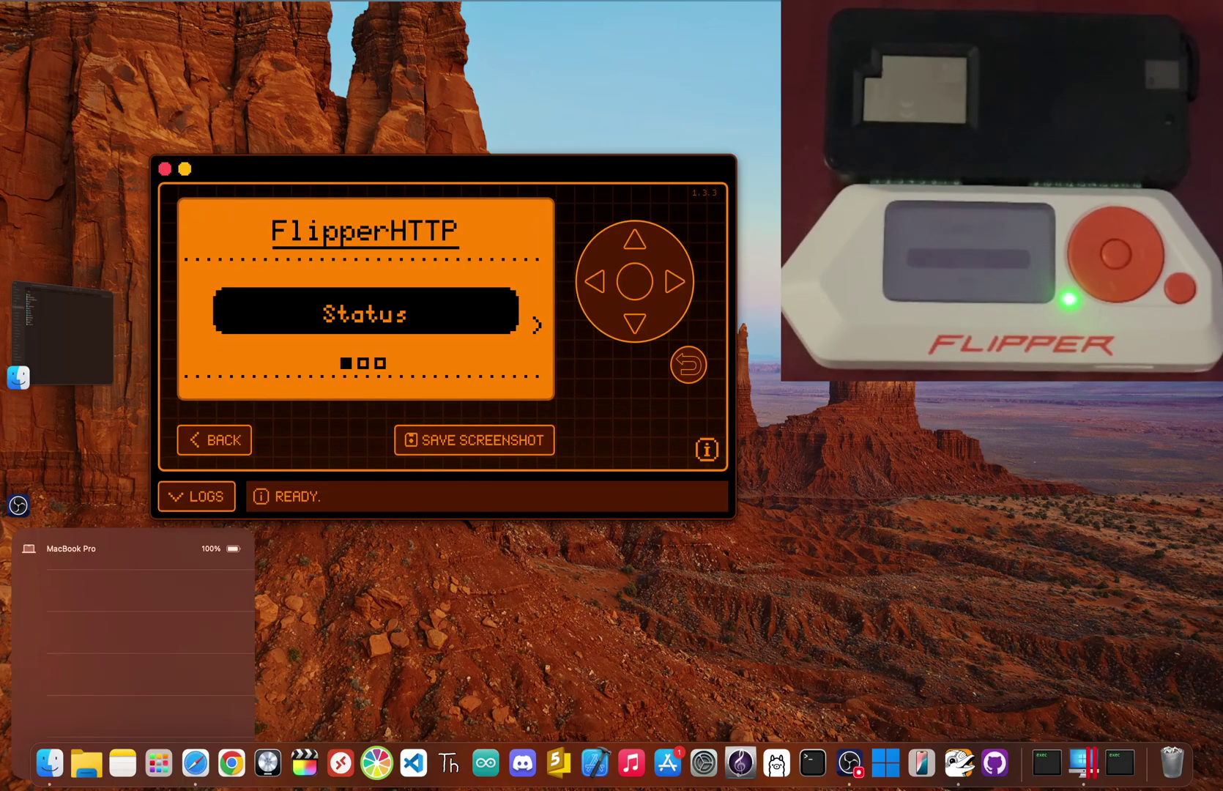
{"action": "key", "text": "Right"}
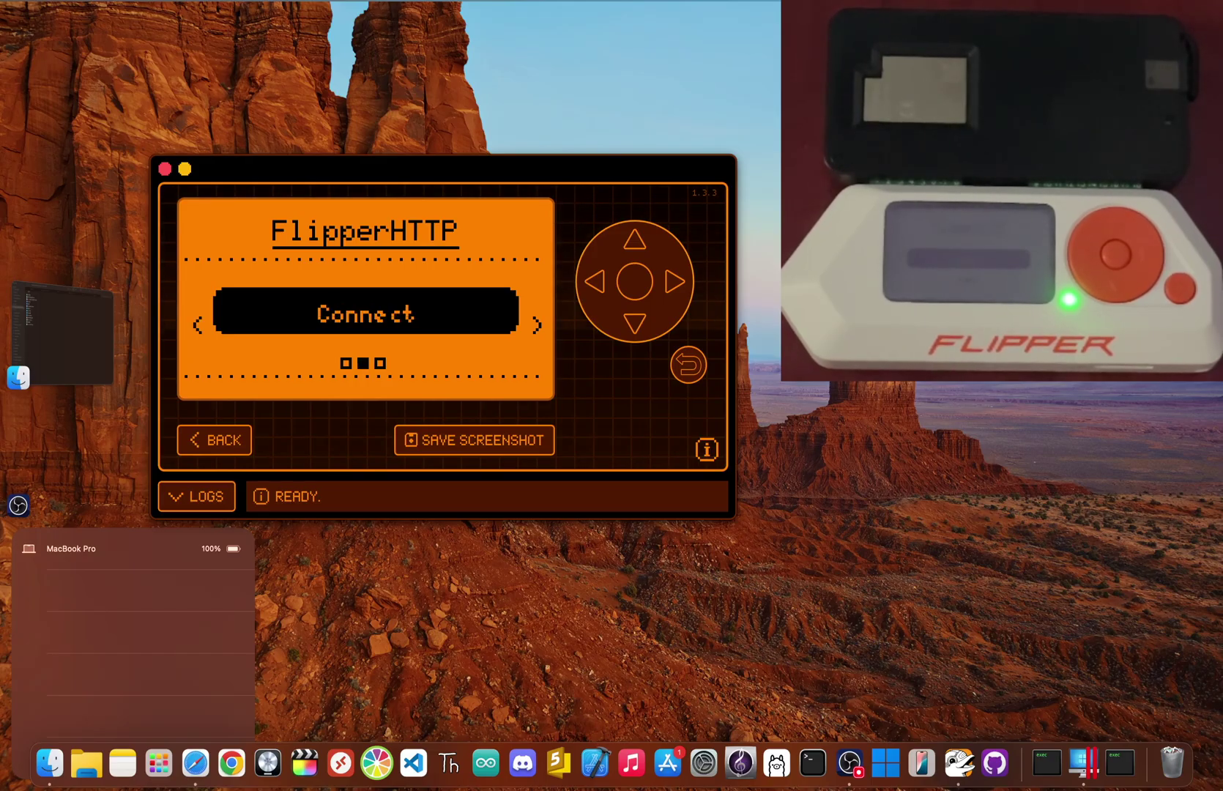
{"action": "key", "text": "Return"}
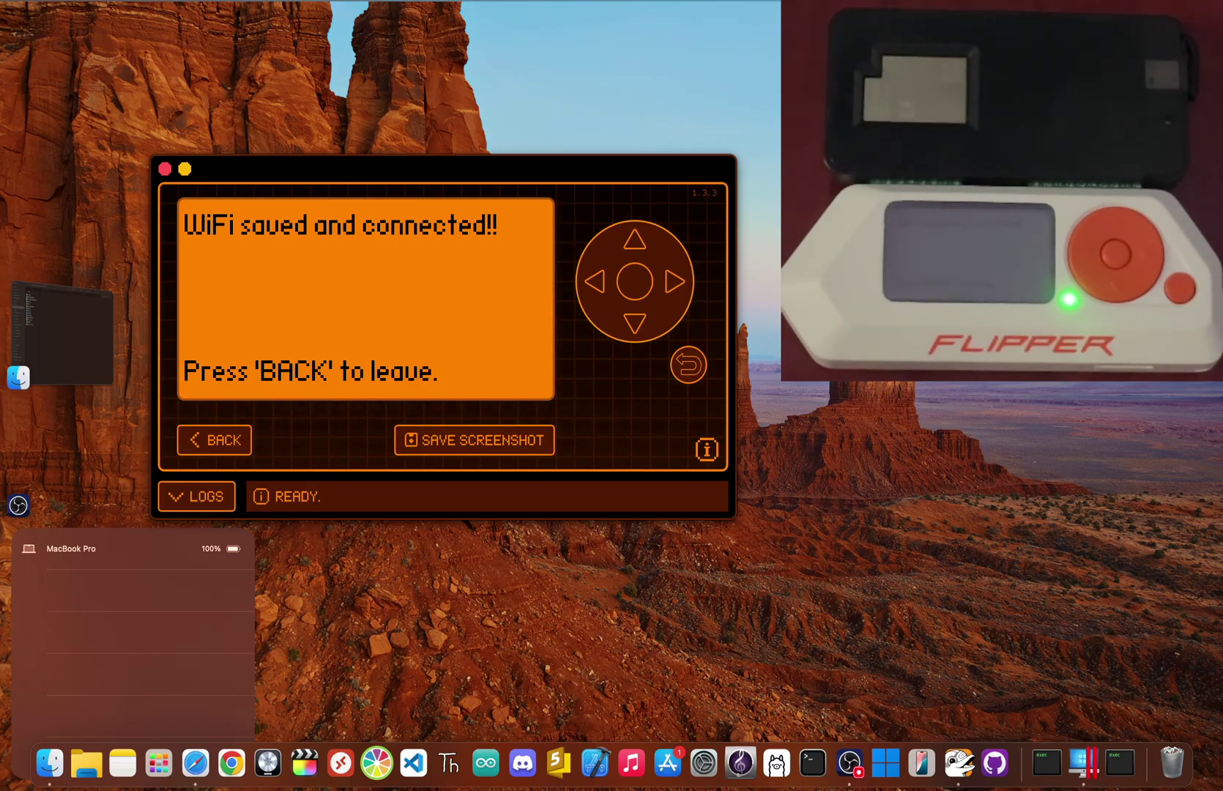
Check the board's current WiFi status in FlipperHTTP and return to its menu.
{"action": "key", "text": "BackSpace"}
{"action": "key", "text": "Left"}
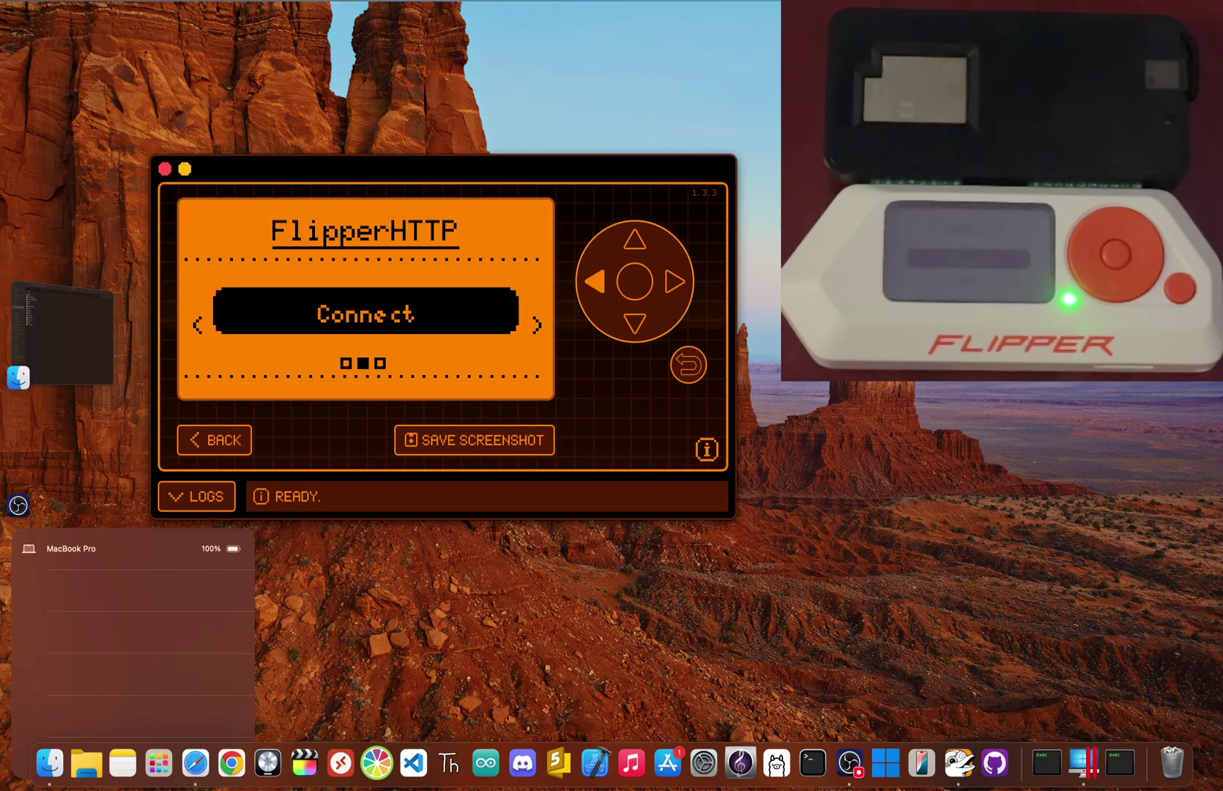
{"action": "key", "text": "Return"}
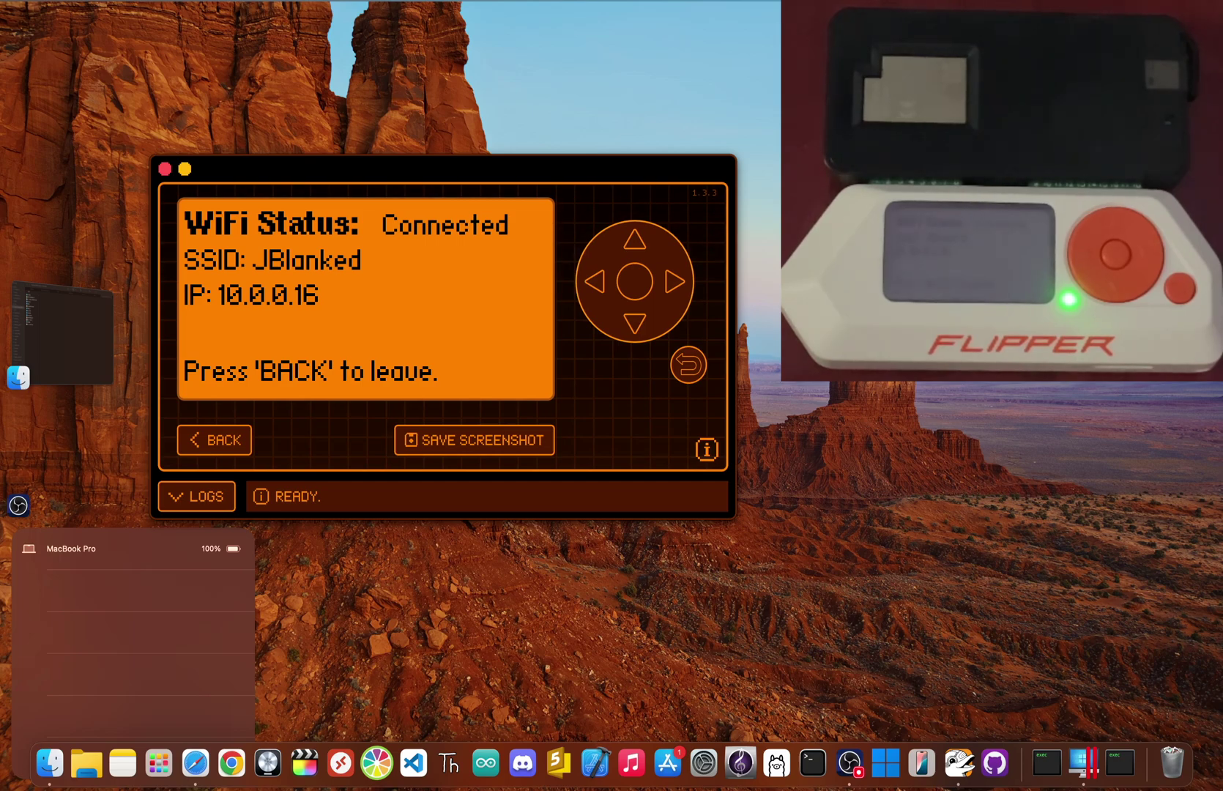
{"action": "key", "text": "BackSpace"}
Scan for nearby WiFi networks, open the password prompt of the third network found, and exit without entering a password.
{"action": "key", "text": "Right"}
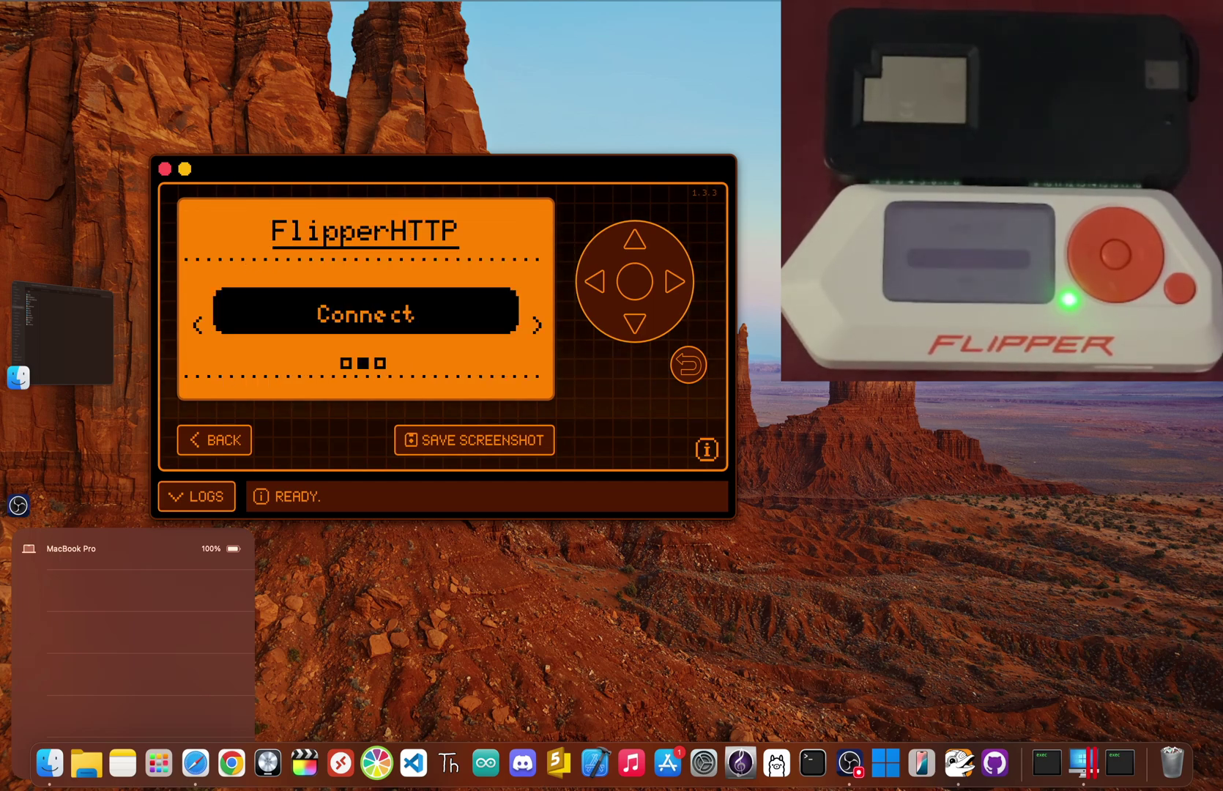
{"action": "key", "text": "Right"}
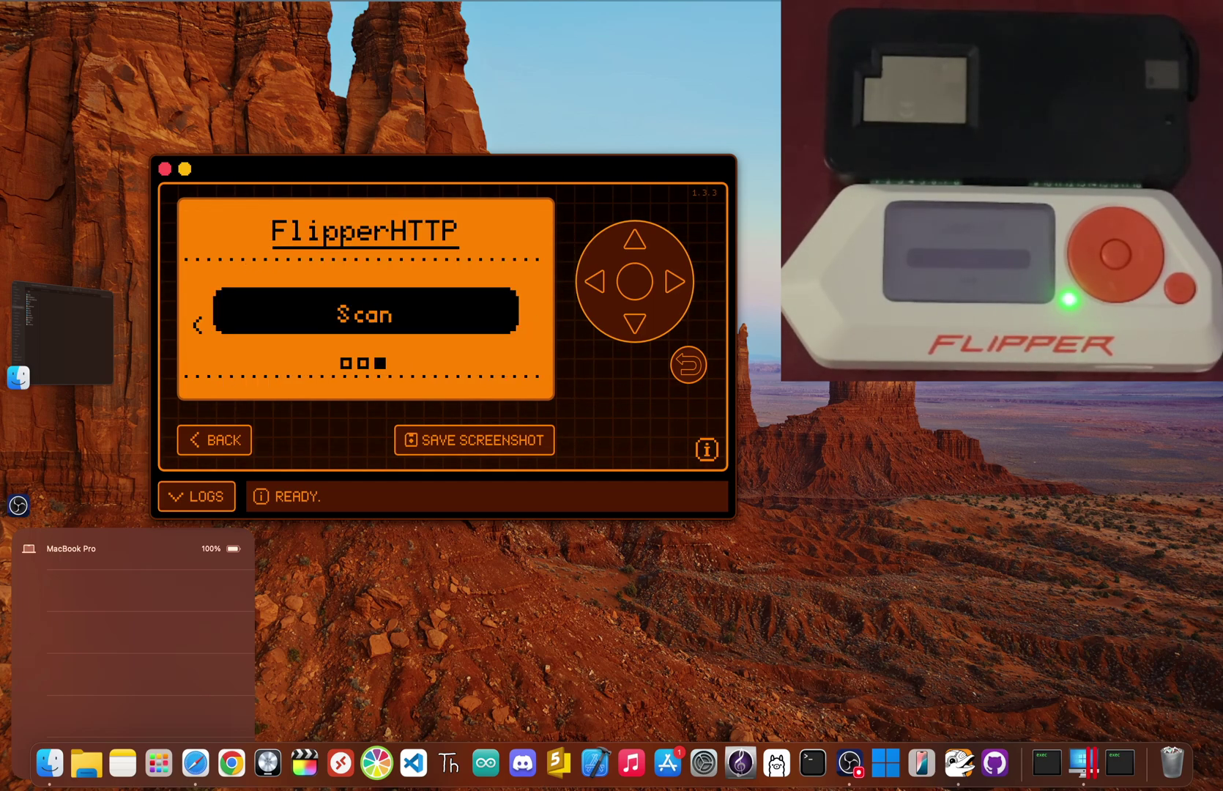
{"action": "key", "text": "Return"}
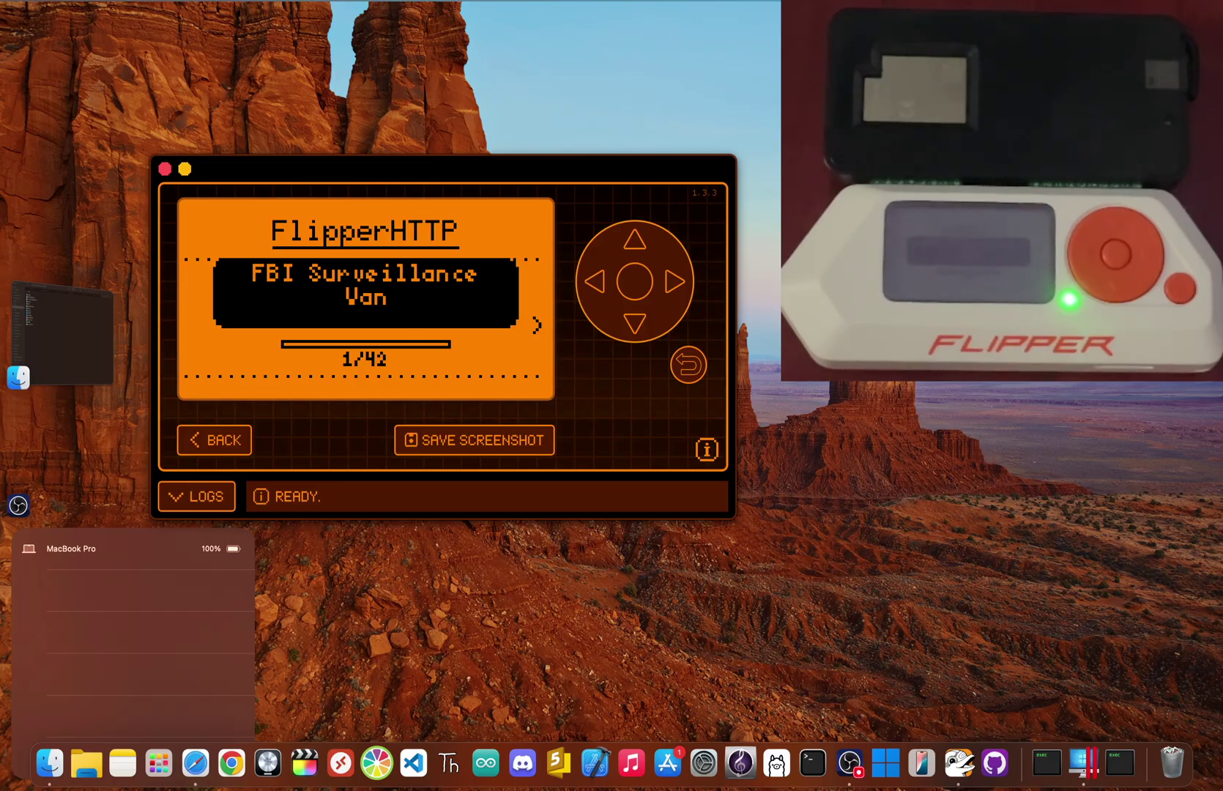
{"action": "key", "text": "Right"}
{"action": "key", "text": "Right"}
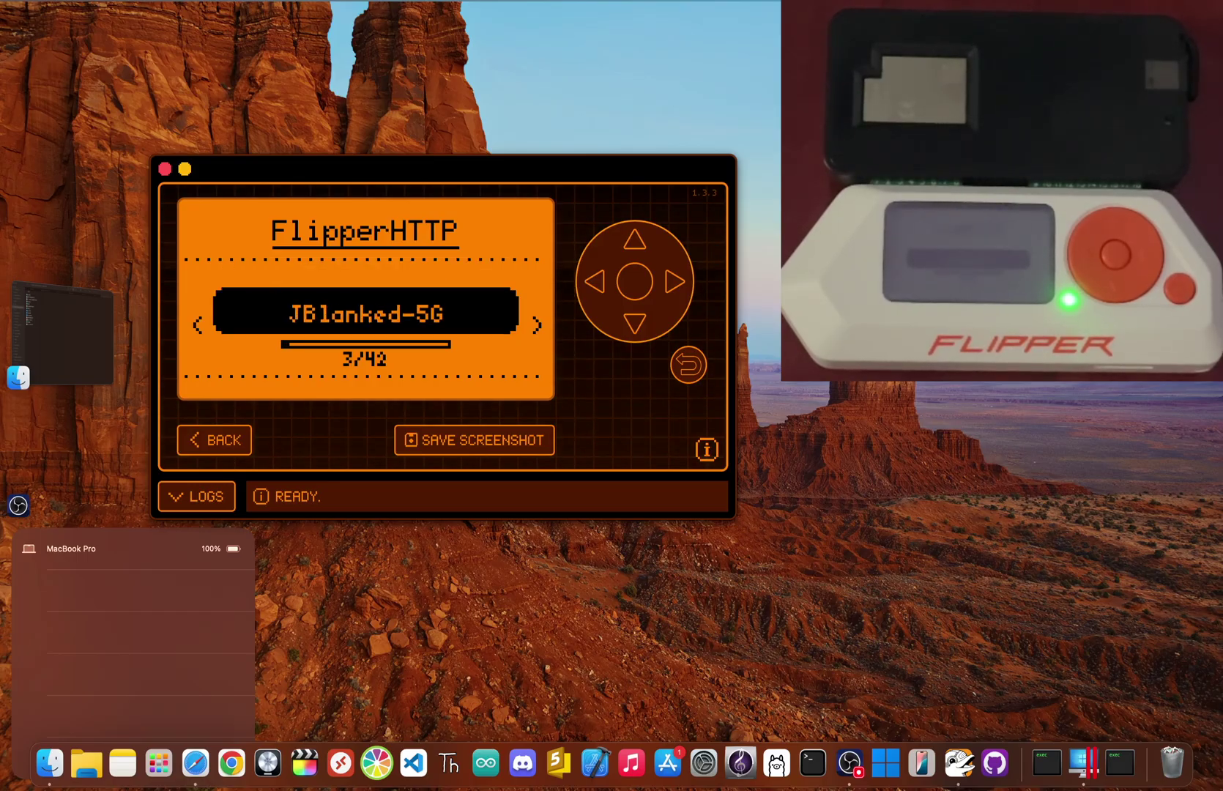
{"action": "key", "text": "Return"}
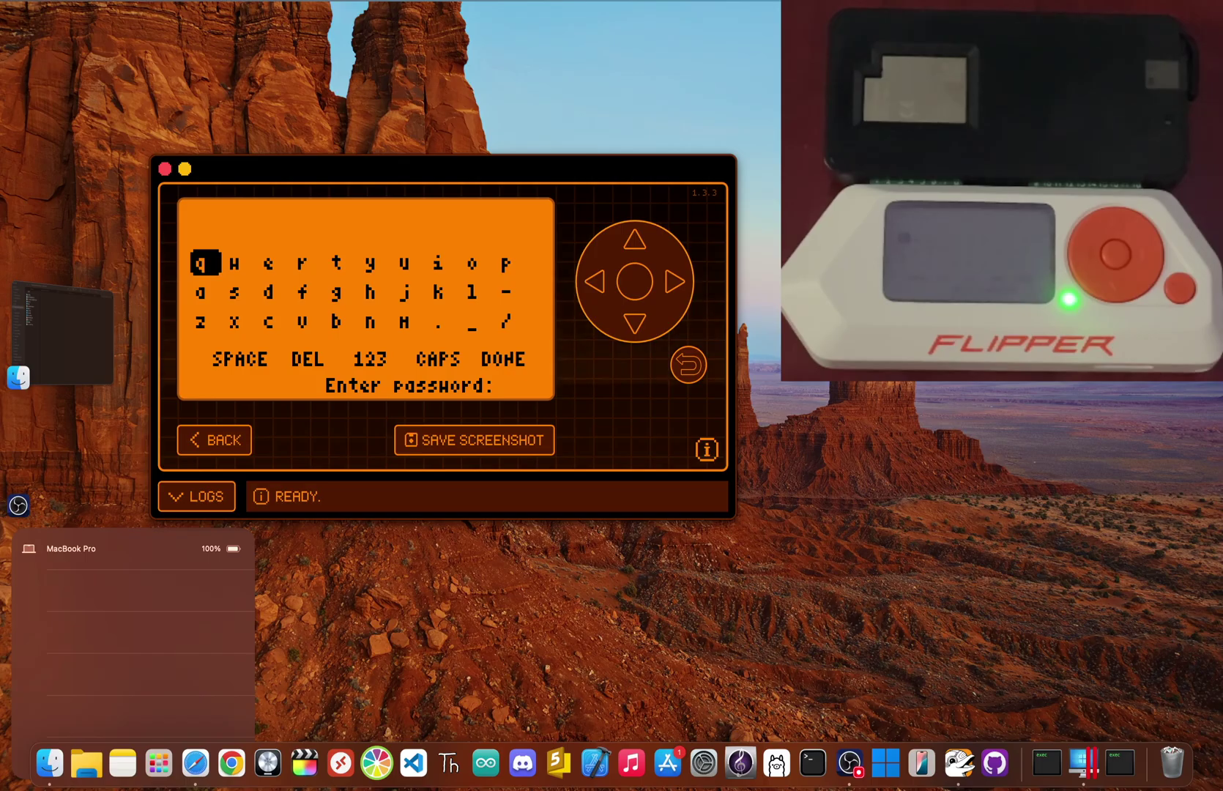
{"action": "key", "text": "BackSpace"}
{"action": "key", "text": "Return"}
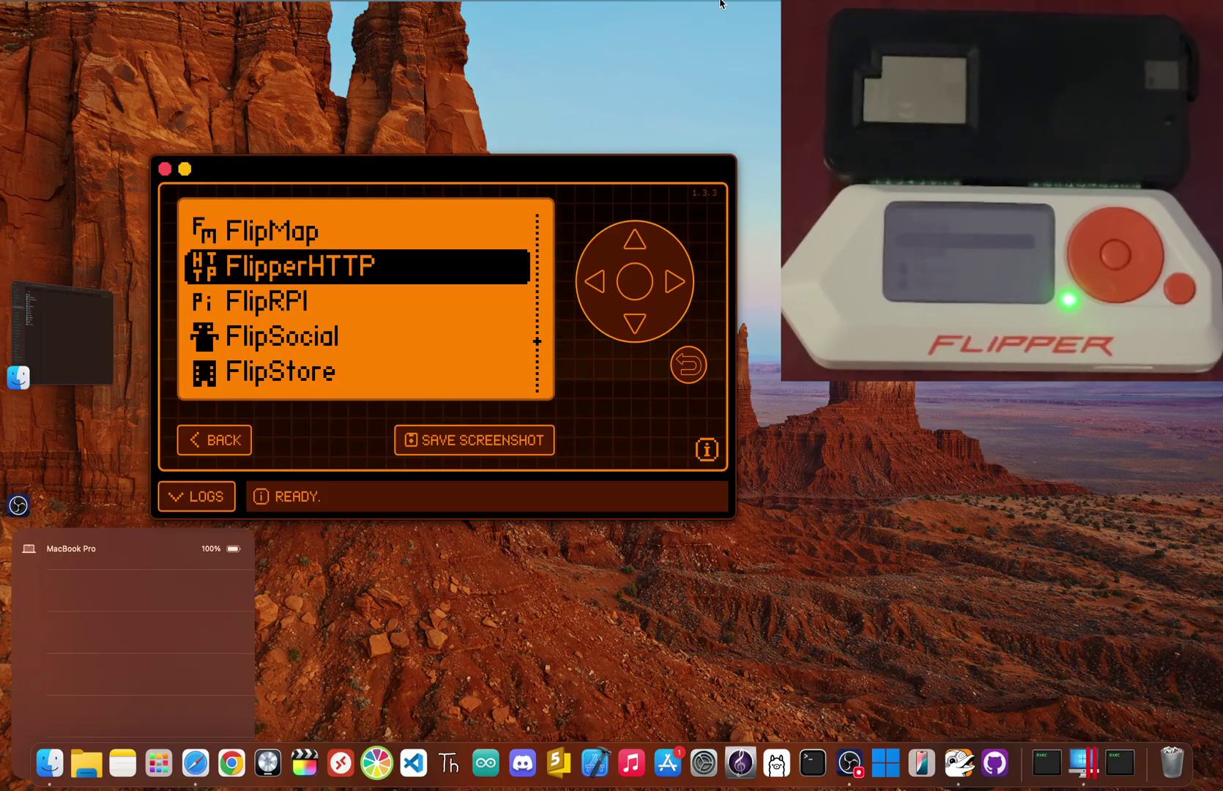
Launch FlipSocial, open the WiFi SSID entry in its settings for viewing, and return to the settings list.
{"action": "key", "text": "Down"}
{"action": "key", "text": "Down"}
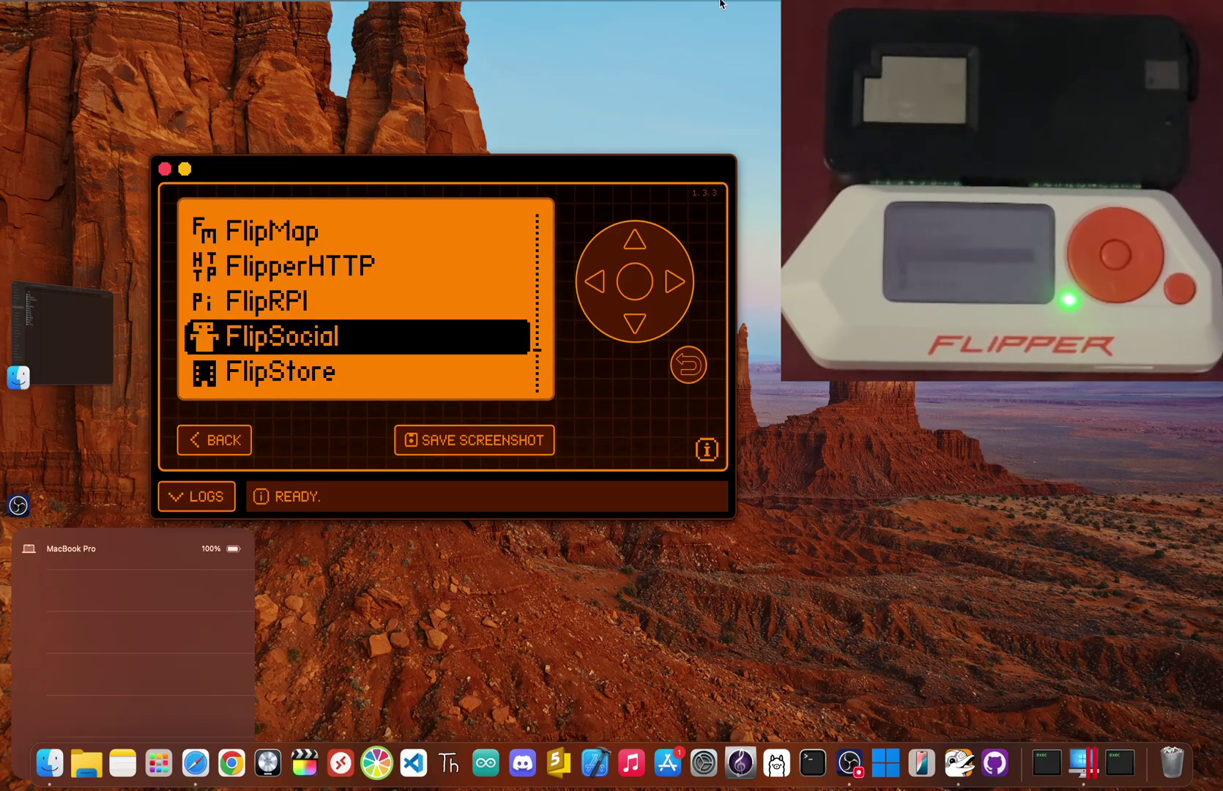
{"action": "key", "text": "Return"}
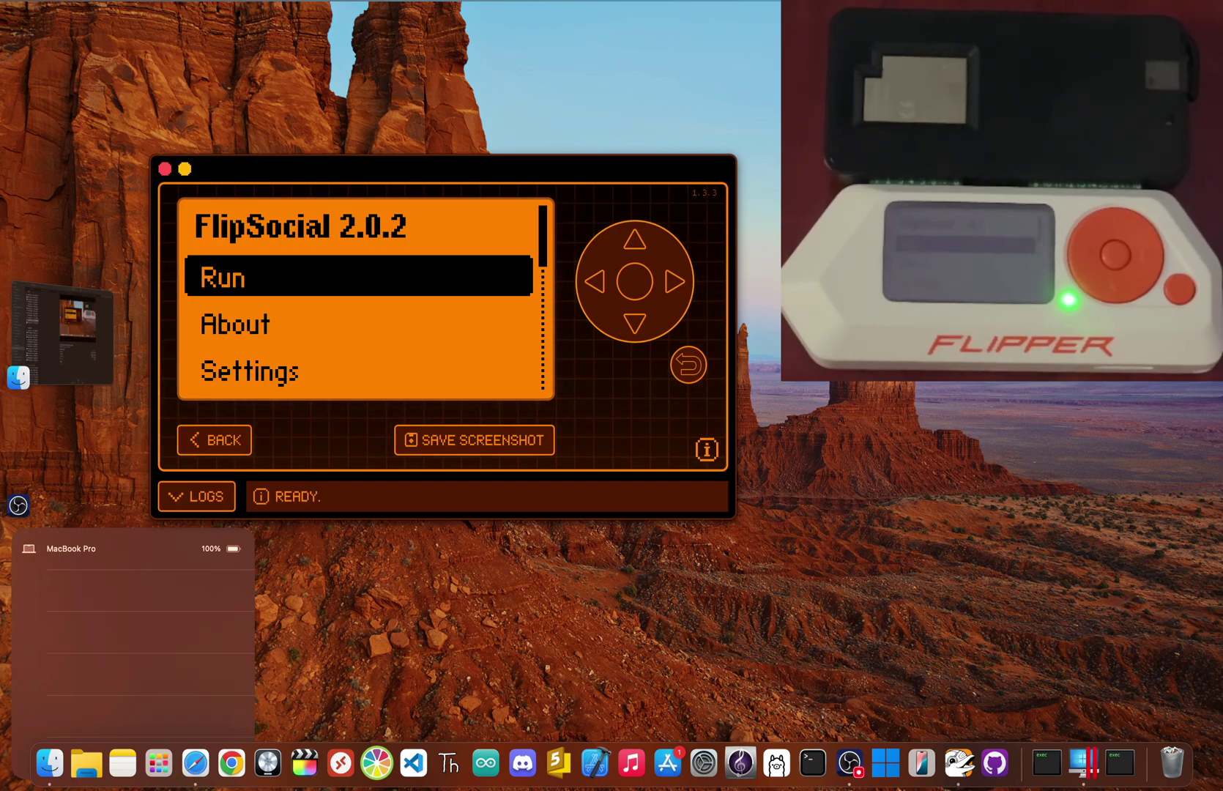
{"action": "key", "text": "Down"}
{"action": "key", "text": "Down"}
{"action": "key", "text": "Return"}
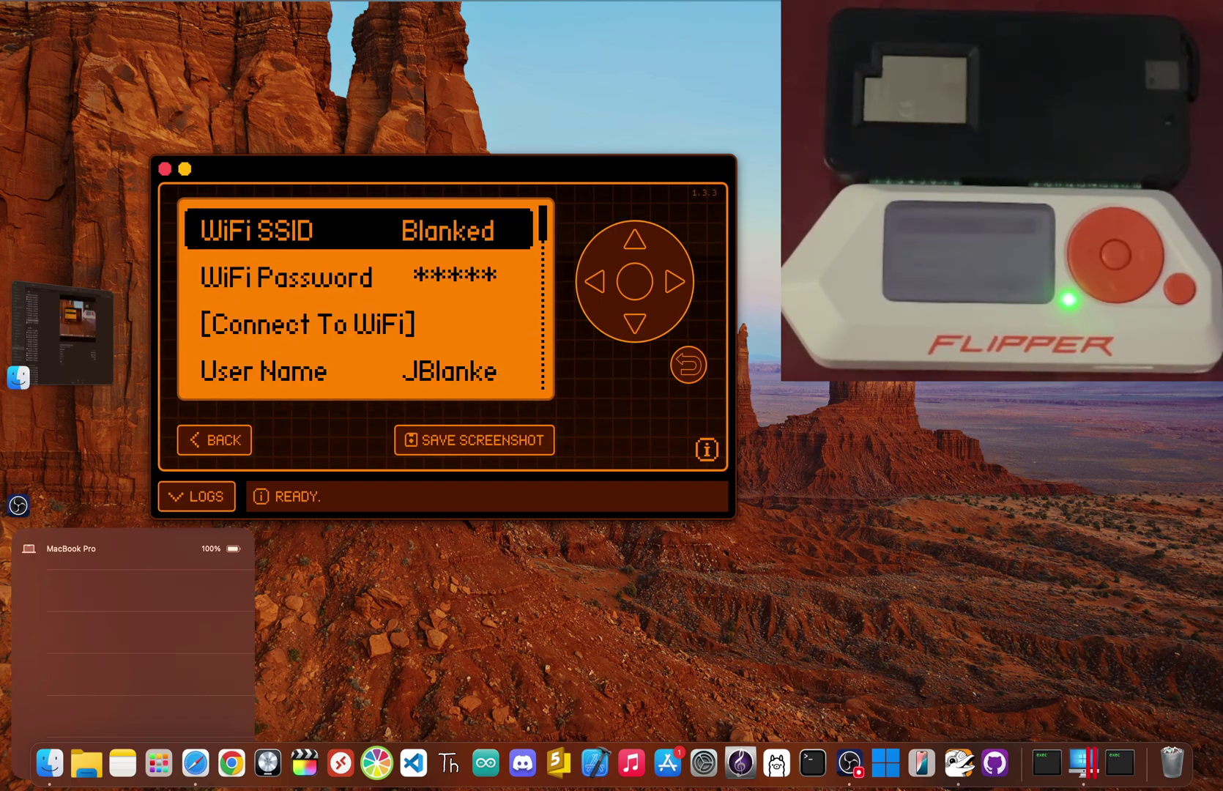
{"action": "key", "text": "Return"}
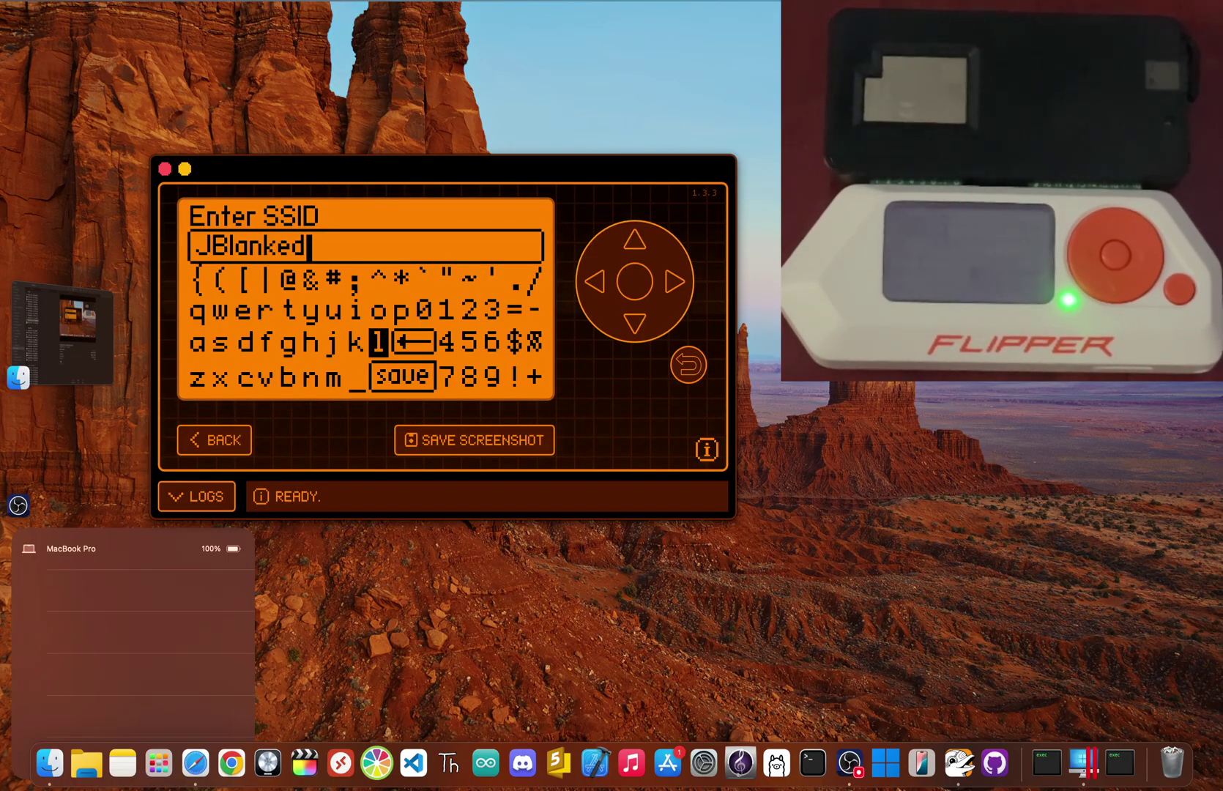
{"action": "key", "text": "Escape"}
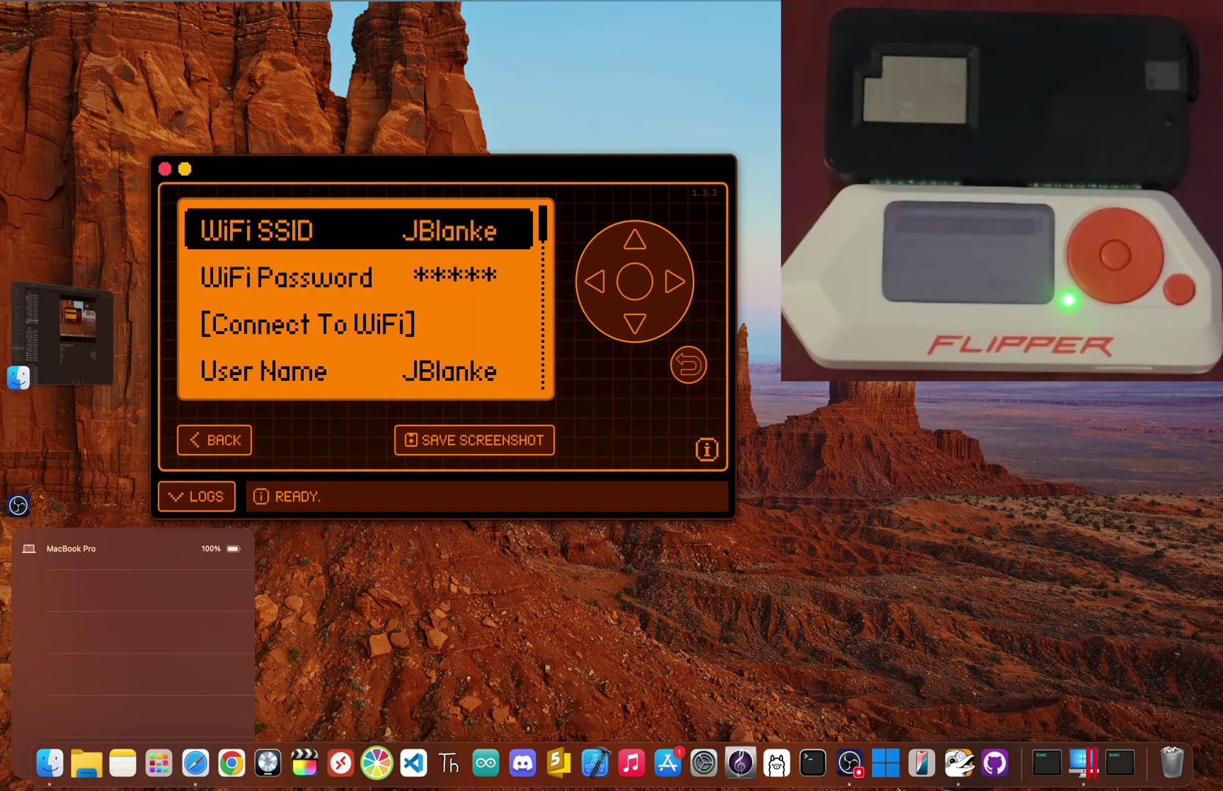
Exit FlipSocial, launch FlipMap from the app list and run it to view the countries of its users.
{"action": "key", "text": "Escape"}
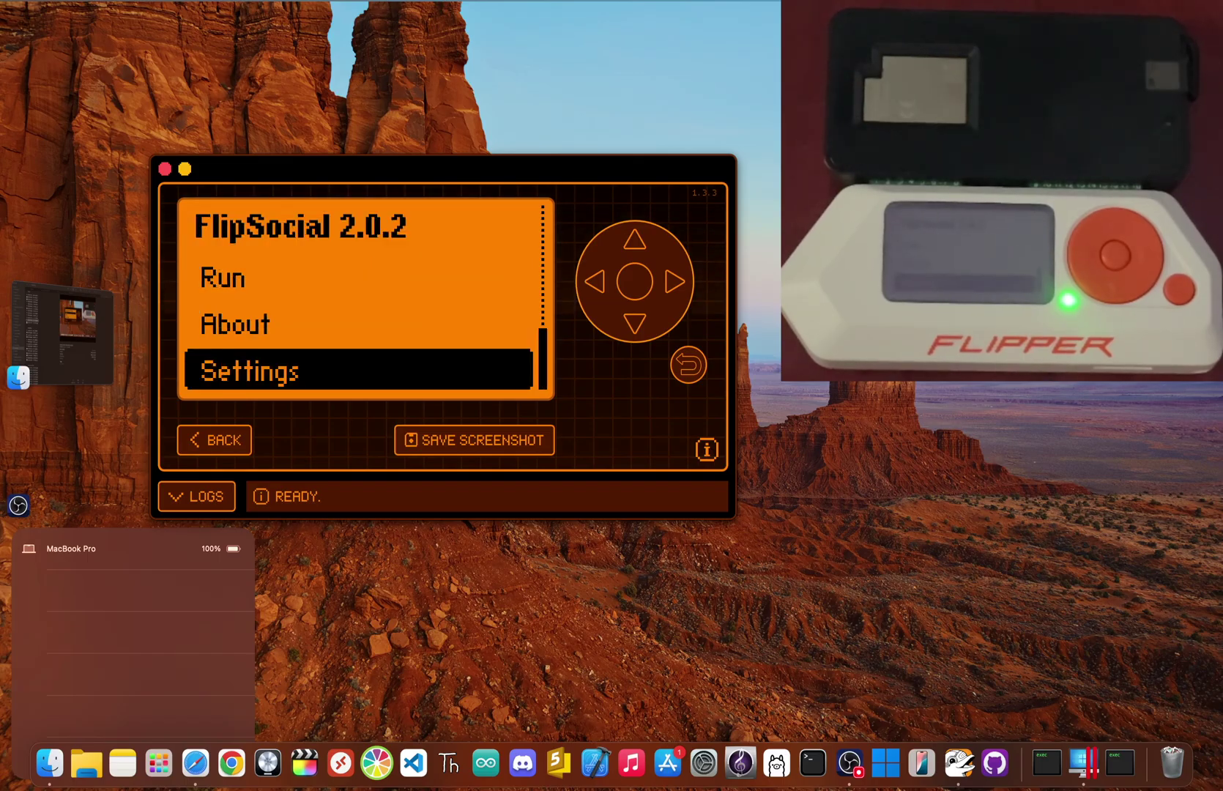
{"action": "key", "text": "Return"}
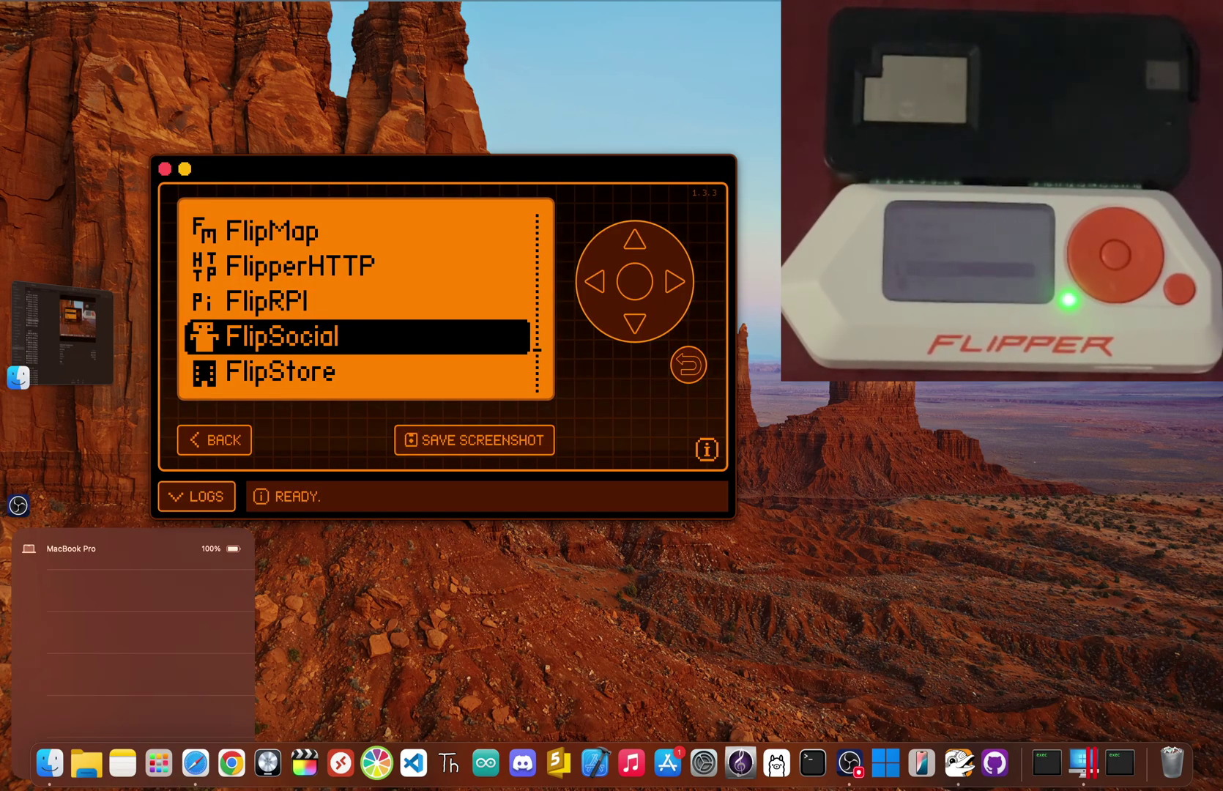
{"action": "key", "text": "Up"}
{"action": "key", "text": "Up"}
{"action": "key", "text": "Up"}
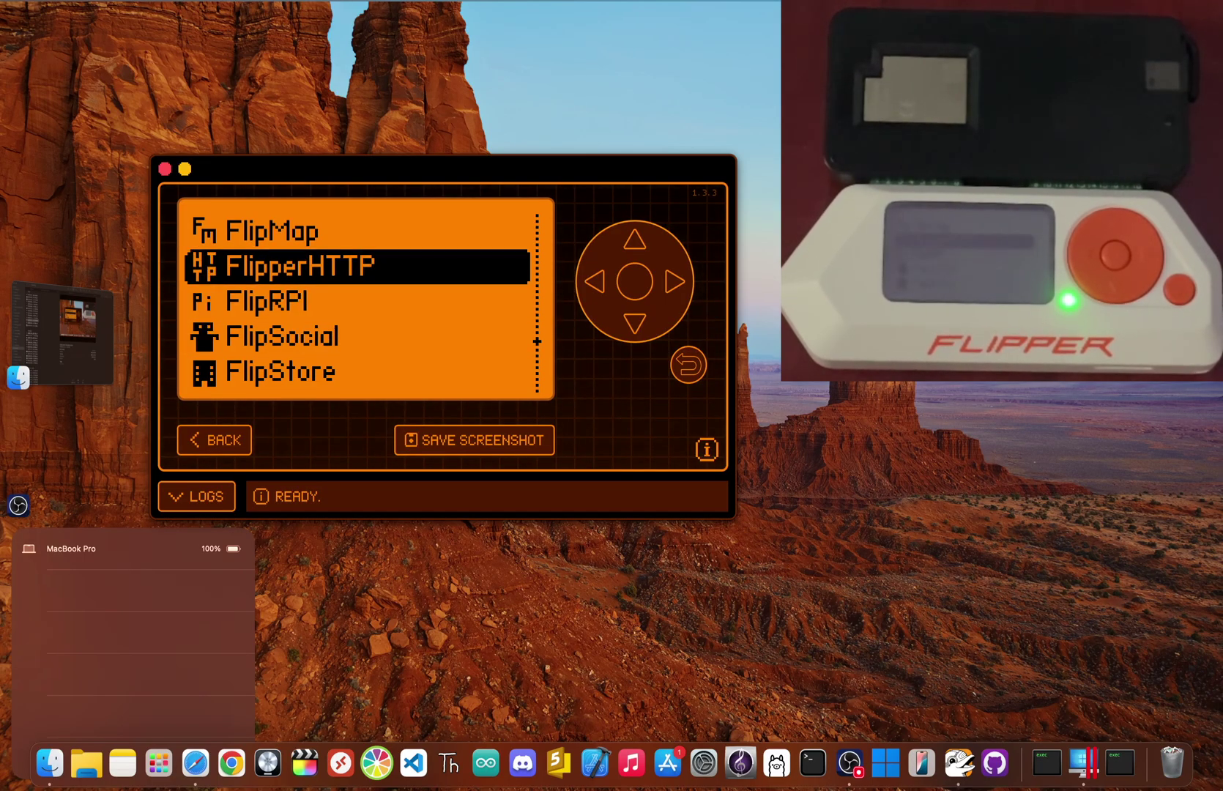
{"action": "key", "text": "Return"}
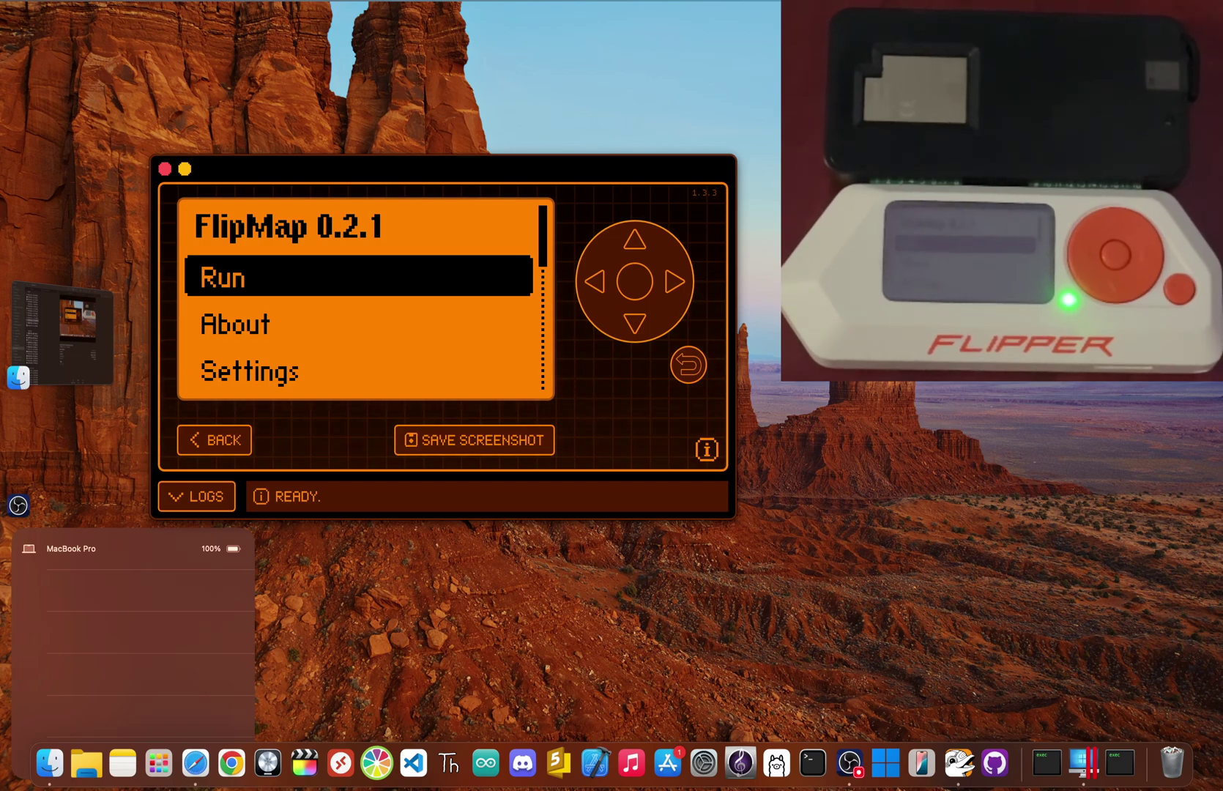
{"action": "key", "text": "Return"}
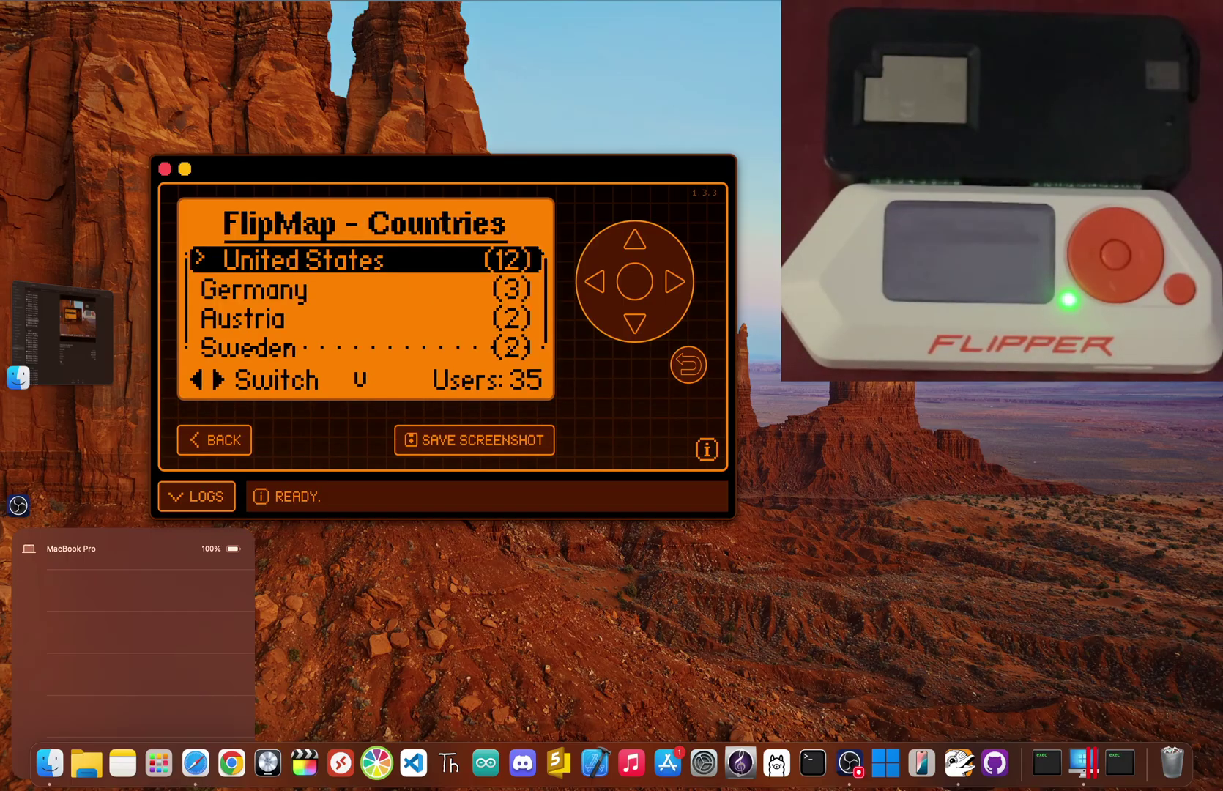
Exit FlipMap, launch FlipDownloader and browse the first category of its App Catalog.
{"action": "key", "text": "Escape"}
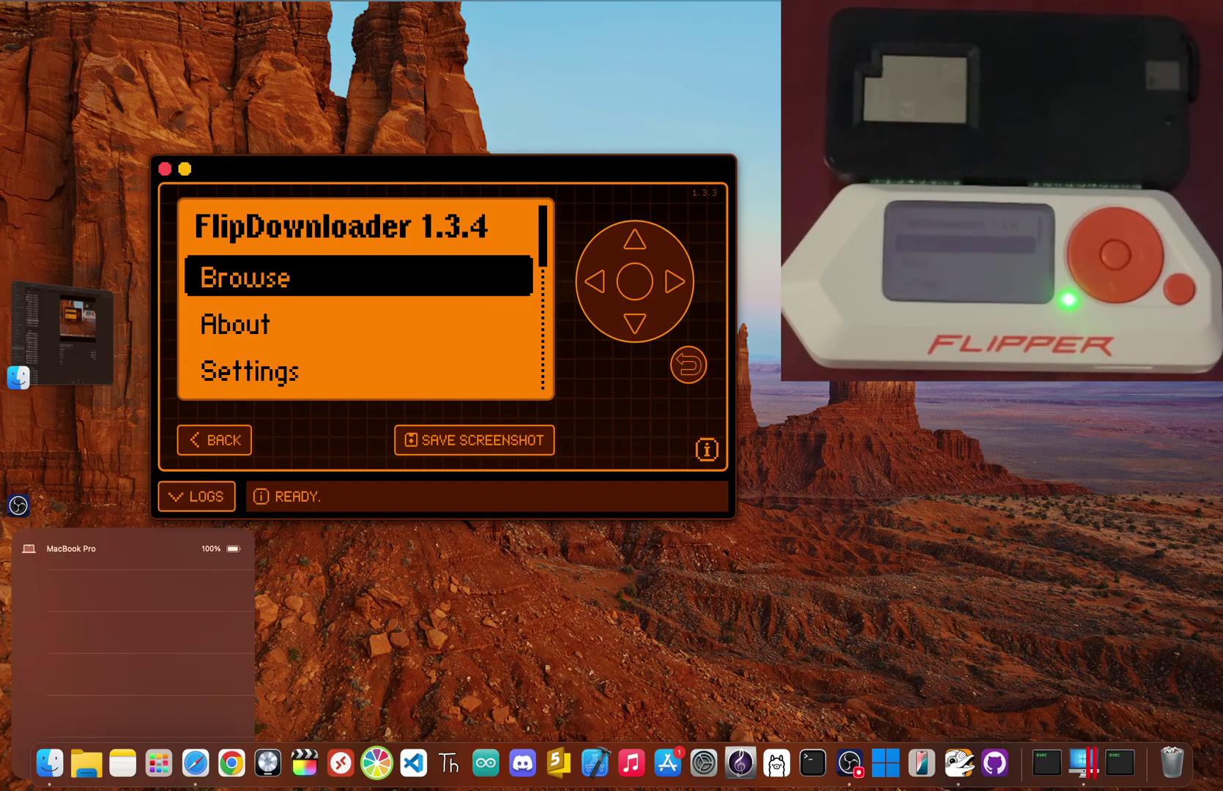
{"action": "key", "text": "Return"}
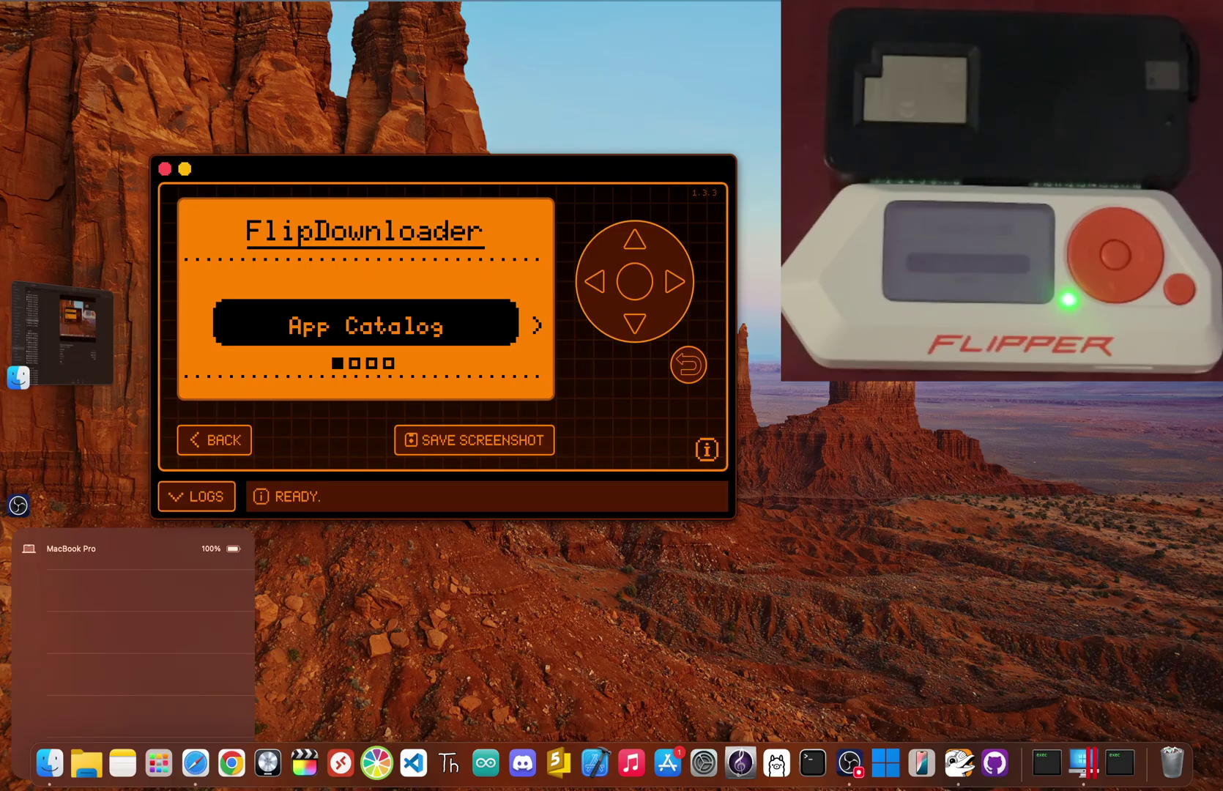
{"action": "key", "text": "Return"}
{"action": "key", "text": "Return"}
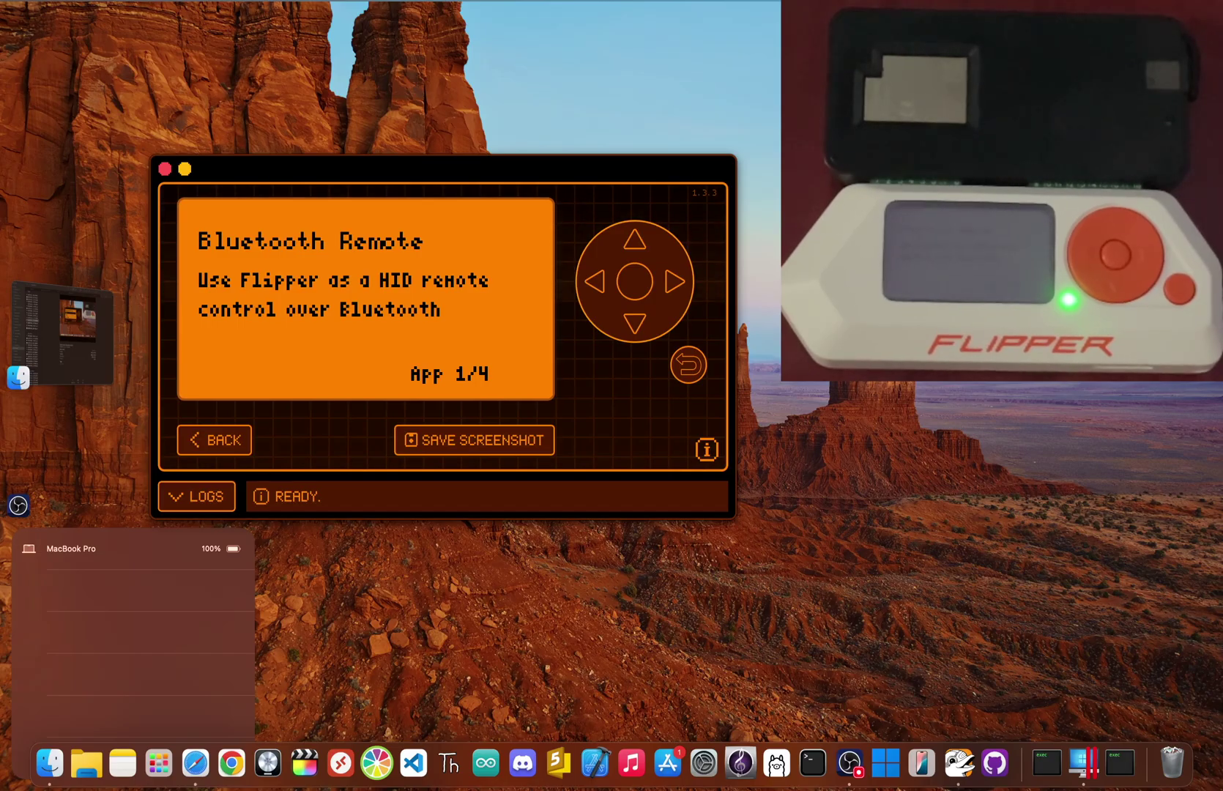
Exit FlipDownloader, launch Free Roam and start a local game, turning the player to the right.
{"action": "key", "text": "BackSpace"}
{"action": "key", "text": "Down"}
{"action": "key", "text": "Down"}
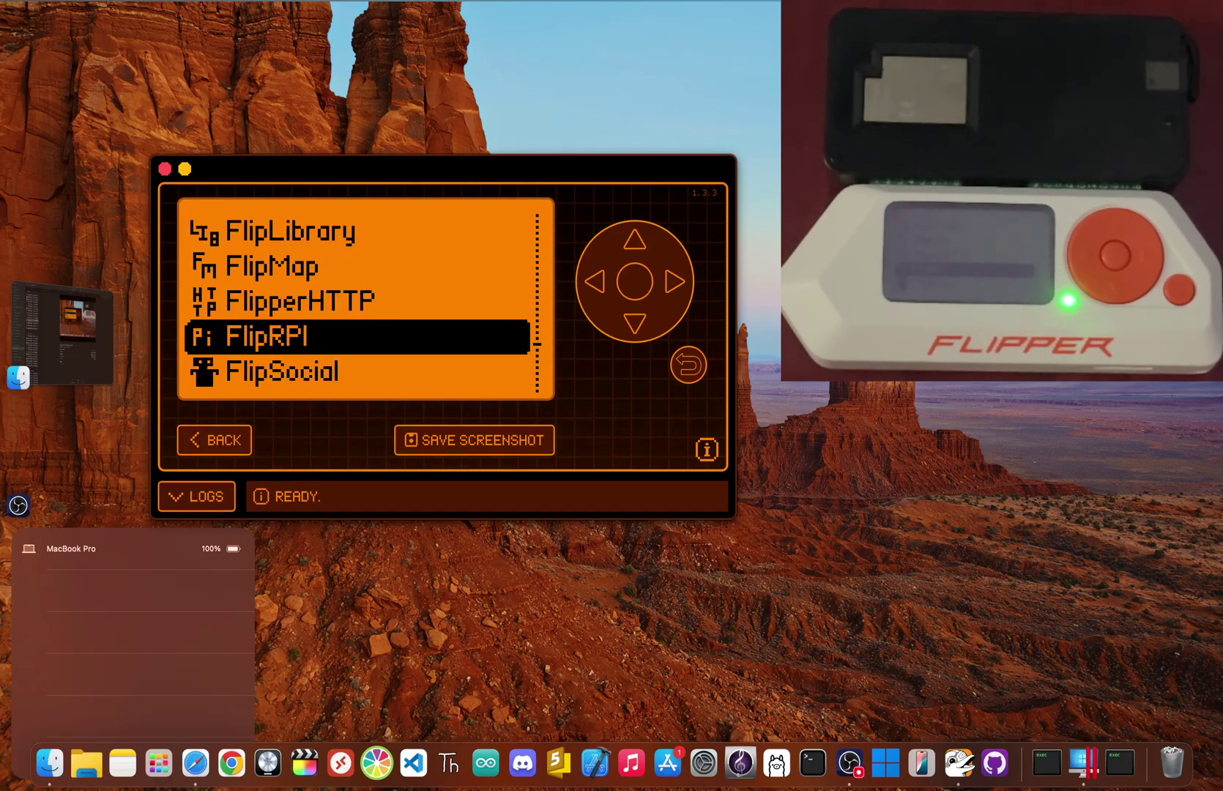
{"action": "key", "text": "Down"}
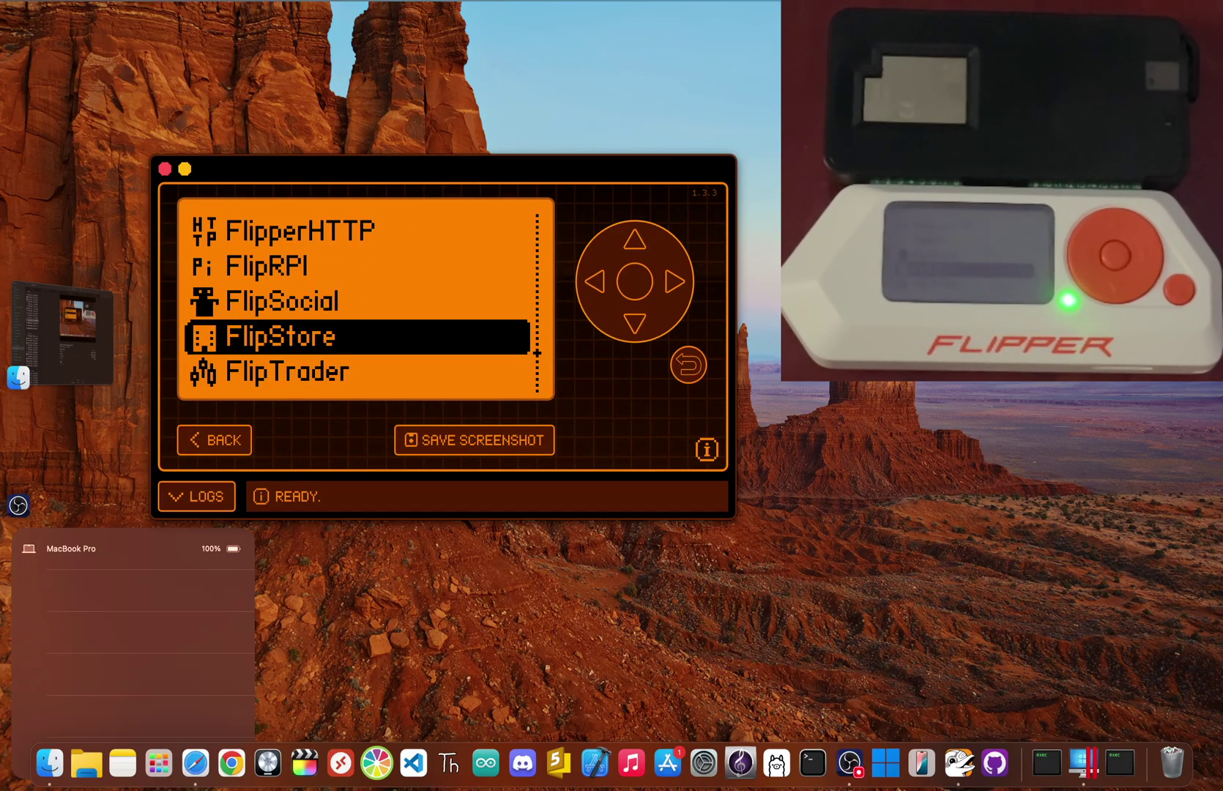
{"action": "key", "text": "Down"}
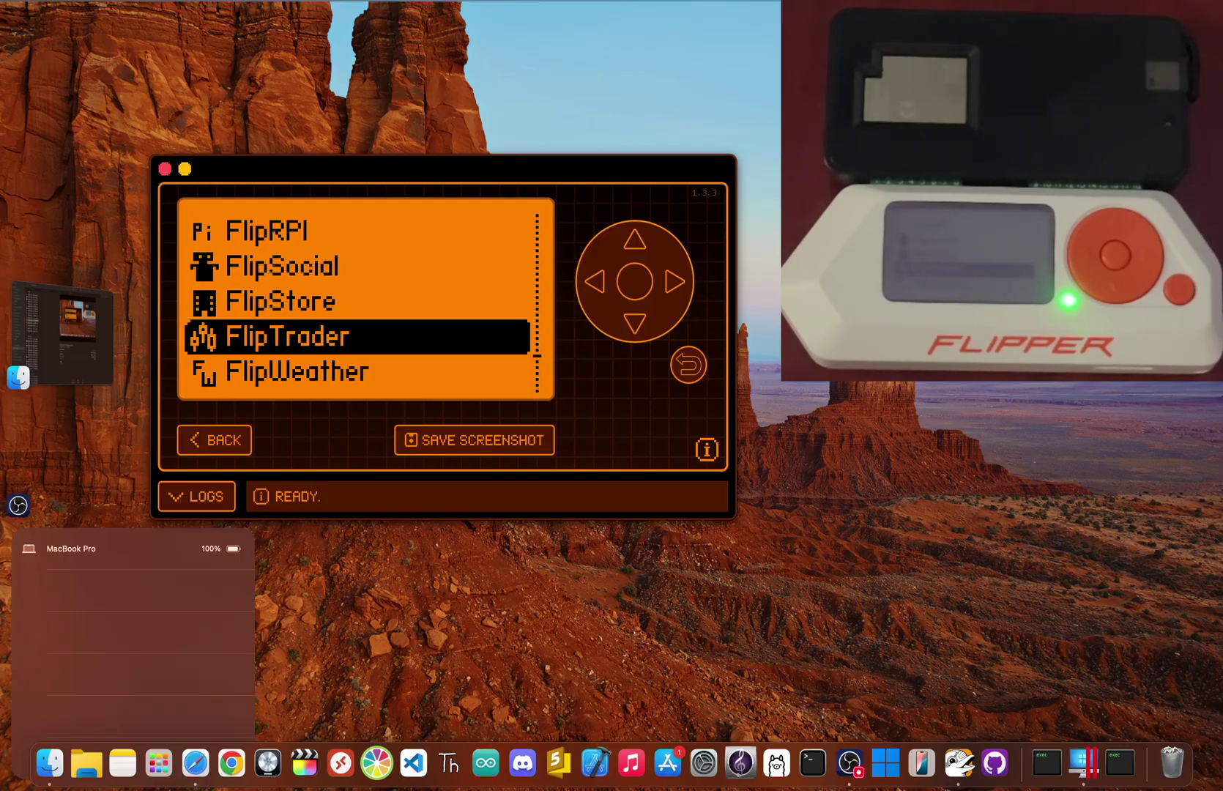
{"action": "key", "text": "Down"}
{"action": "key", "text": "Down"}
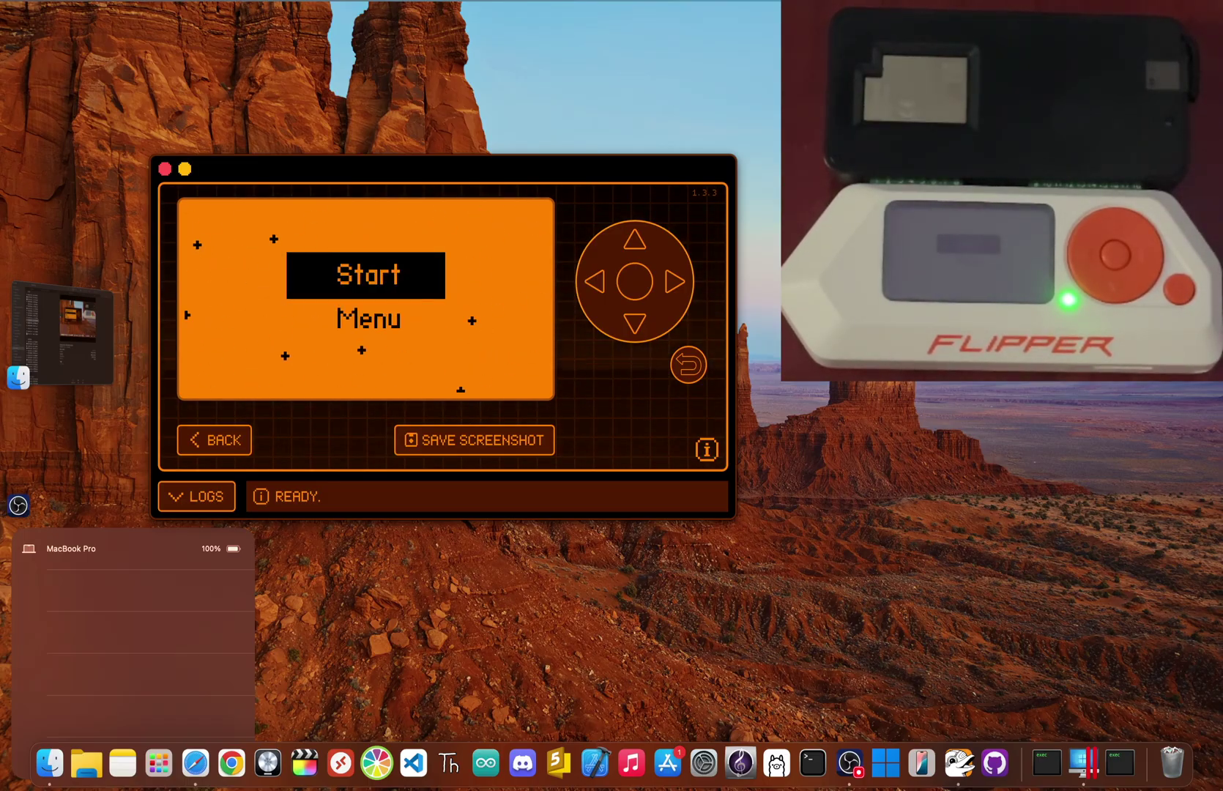
{"action": "key", "text": "Return"}
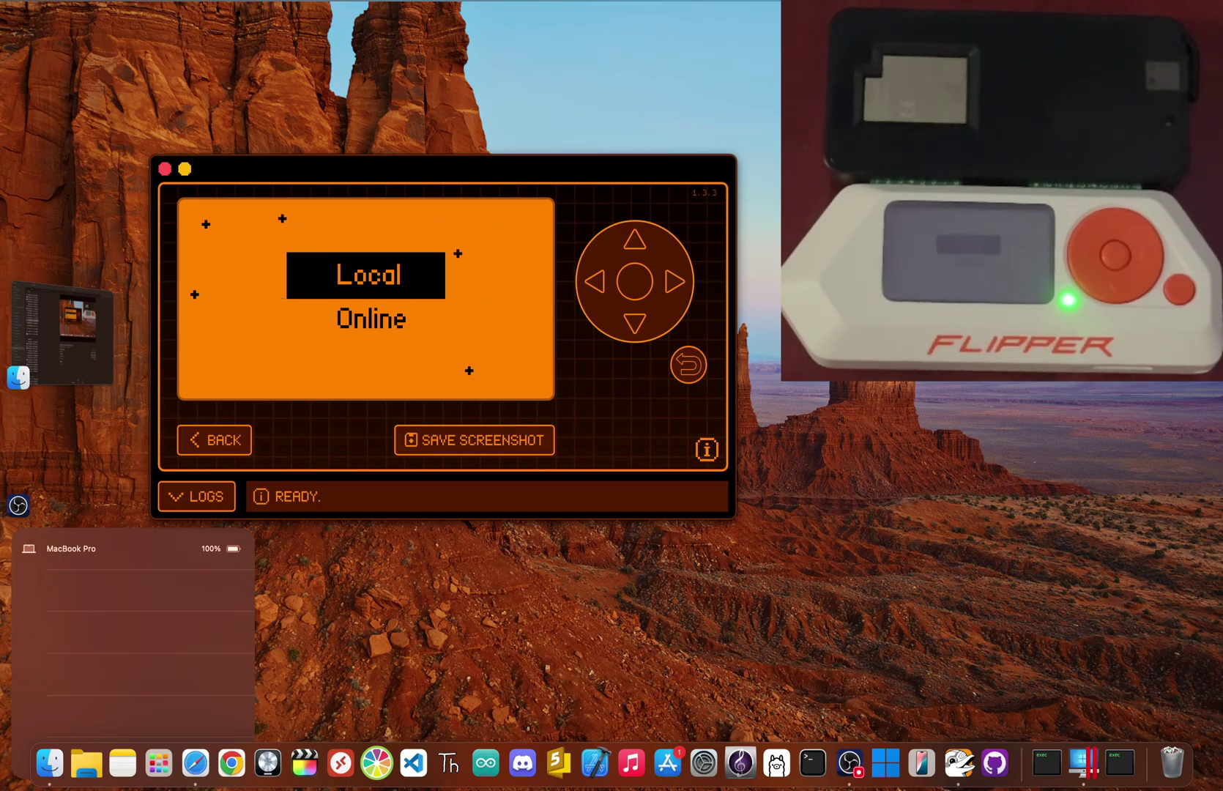
{"action": "key", "text": "Return"}
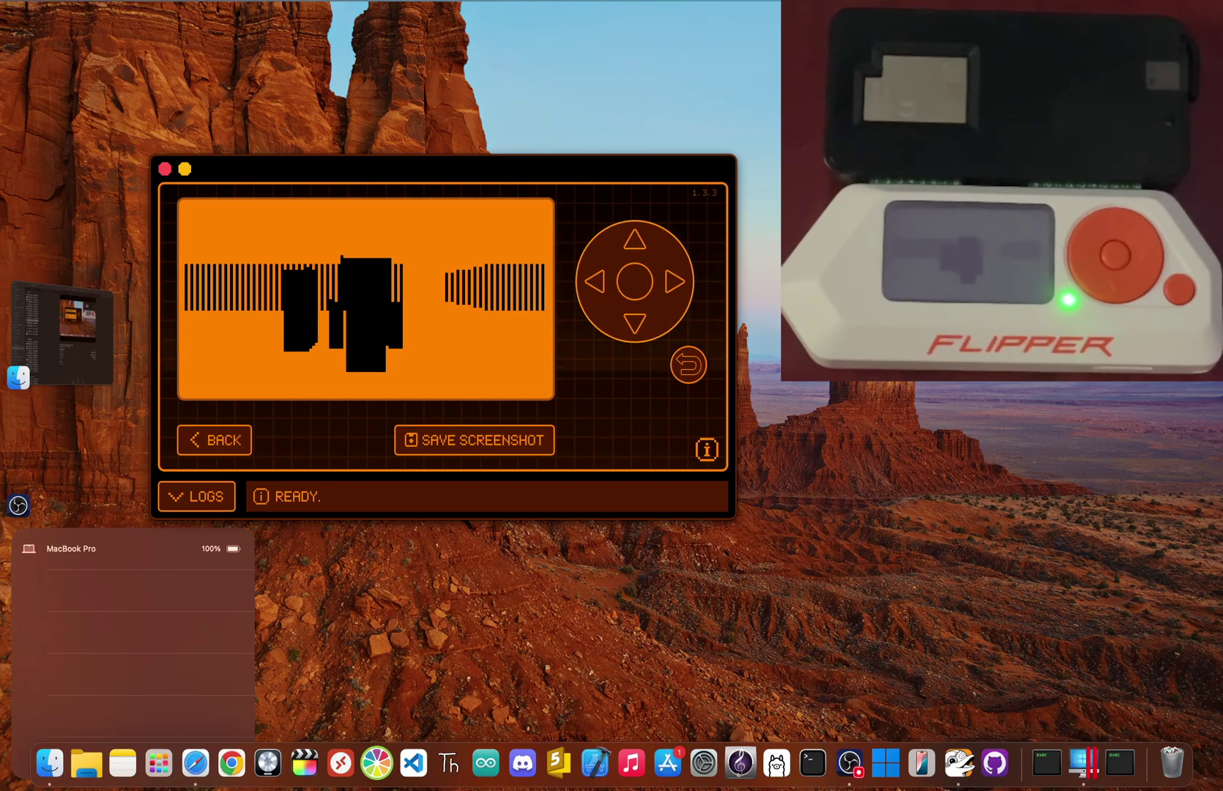
{"action": "key", "text": "Right"}
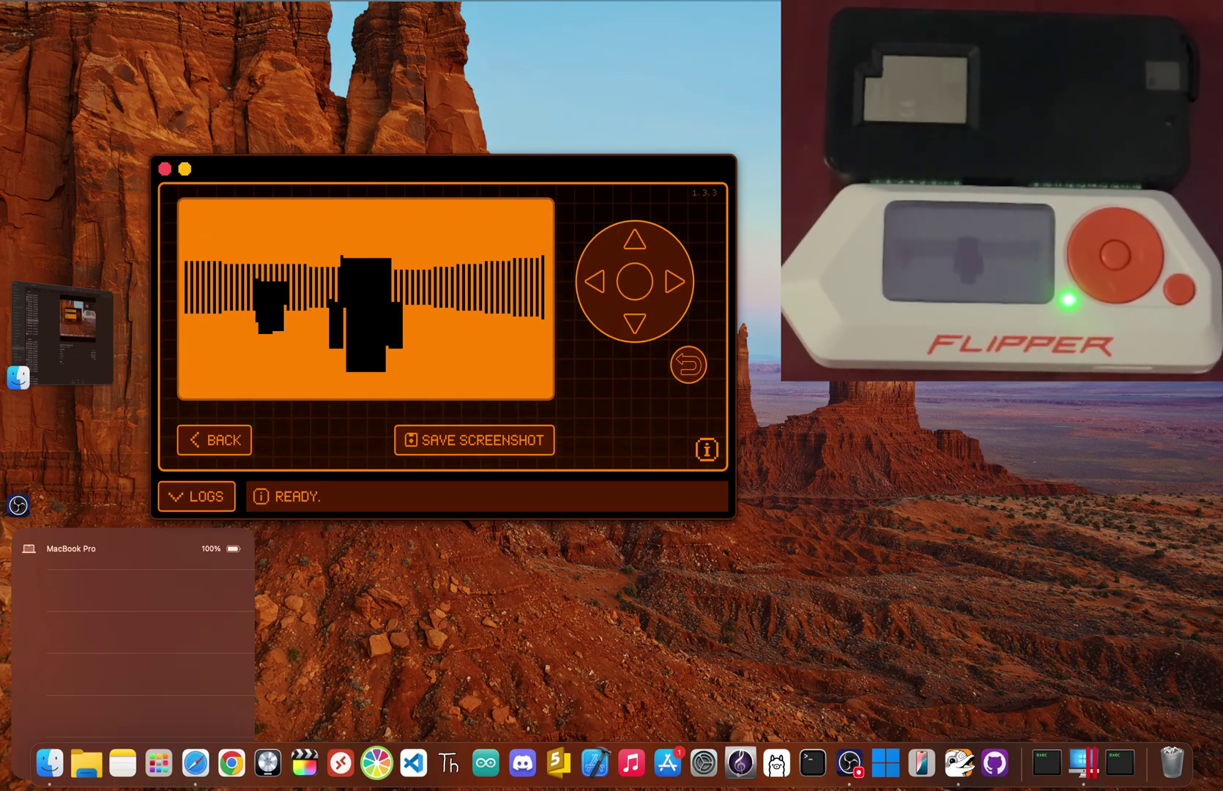
{"action": "key", "text": "Right"}
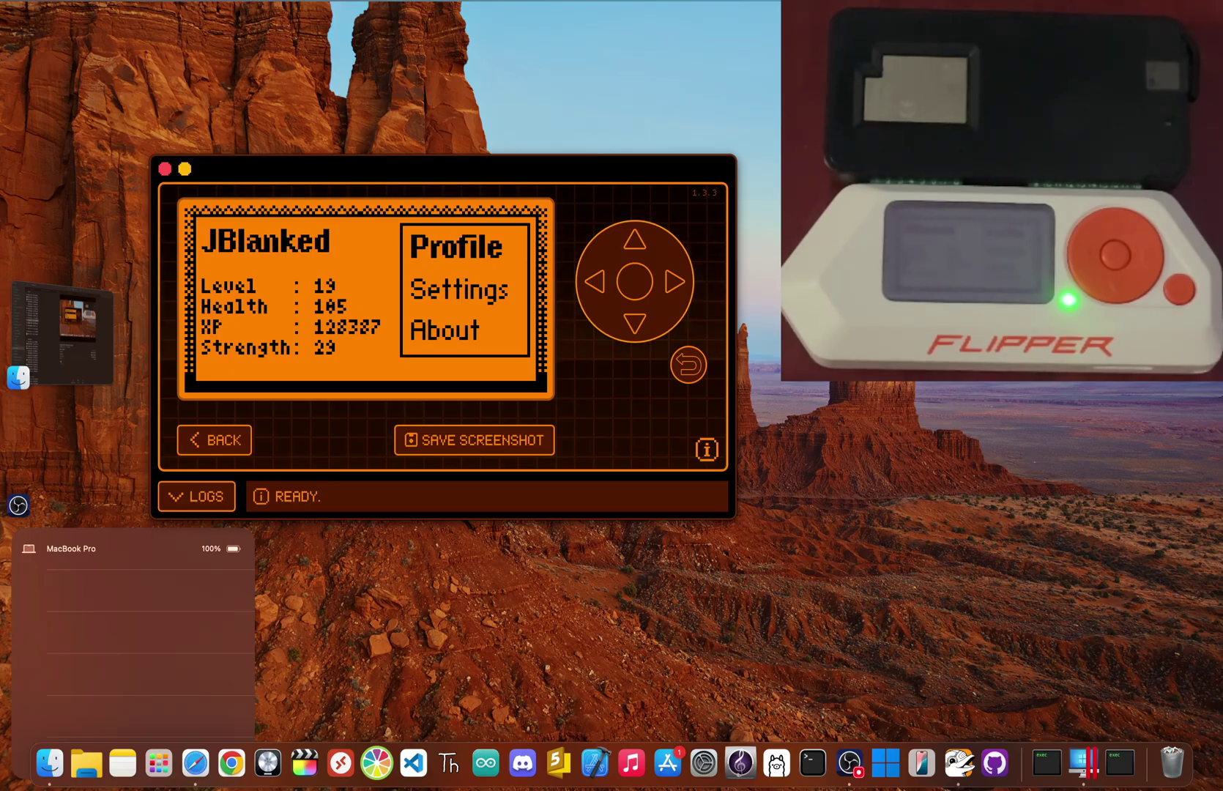
Leave the Free Roam game through its in-game settings and exit to the app list.
{"action": "key", "text": "Down"}
{"action": "key", "text": "Down"}
{"action": "key", "text": "Down"}
{"action": "key", "text": "Down"}
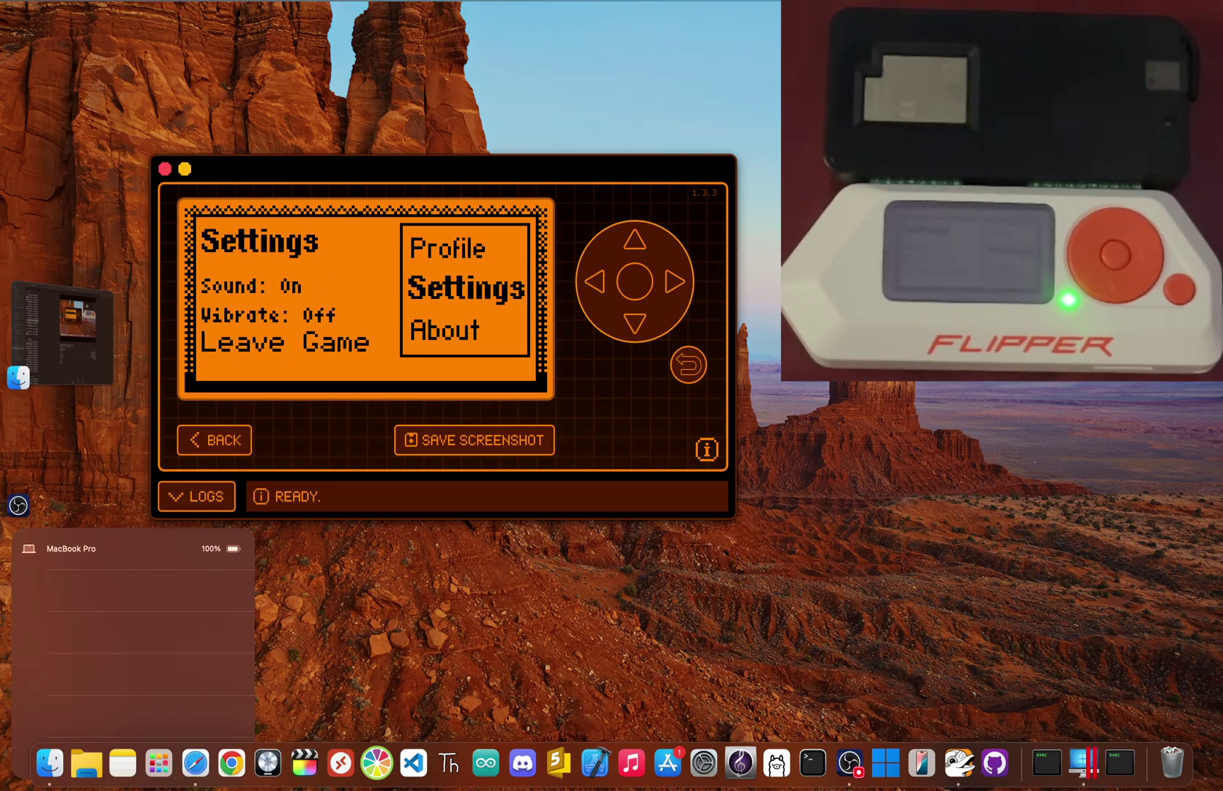
{"action": "key", "text": "Return"}
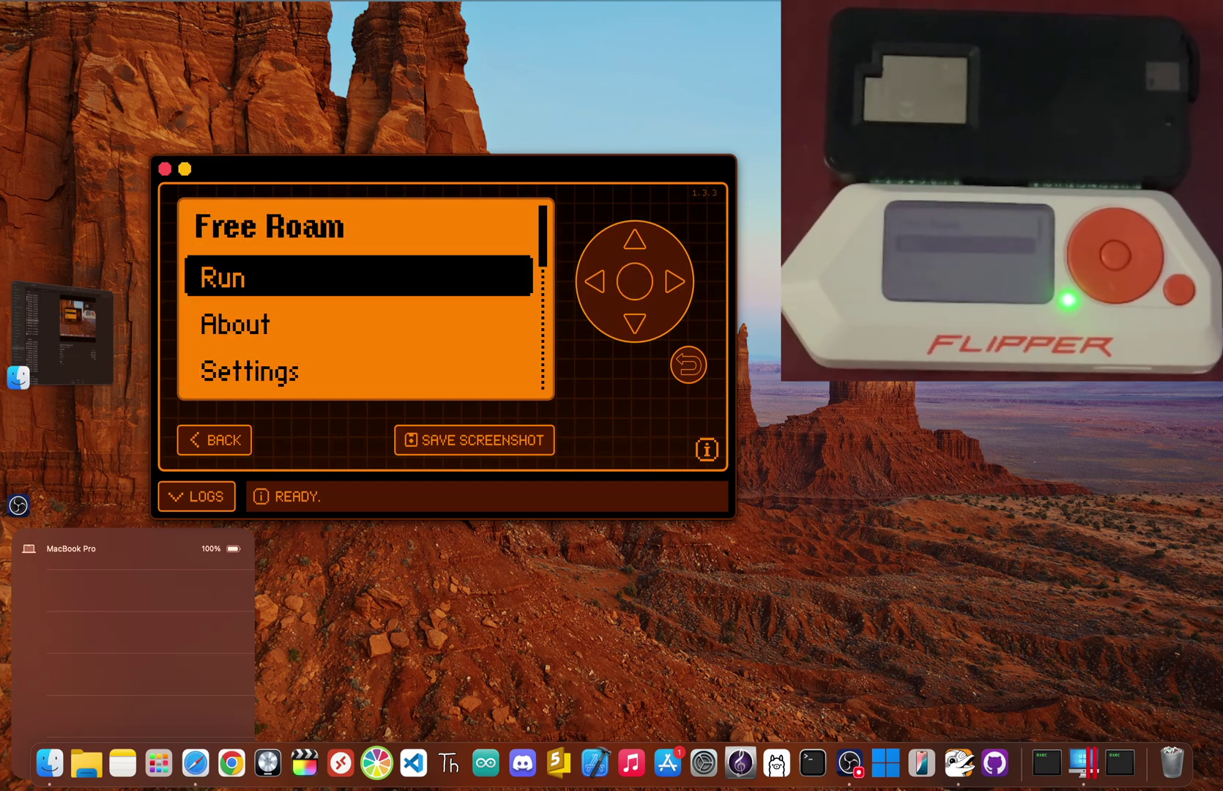
{"action": "key", "text": "Return"}
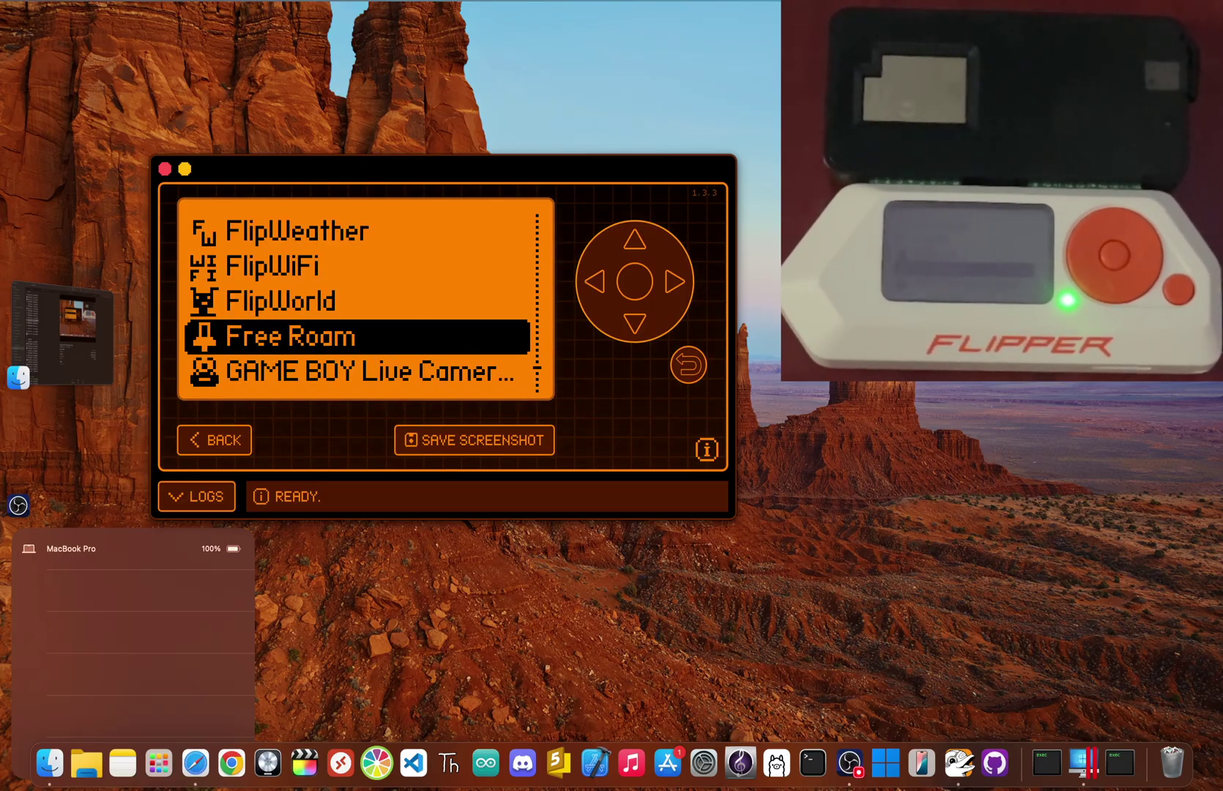
Launch FlipLibrary from the app list and open its Library.
{"action": "key", "text": "Up"}
{"action": "key", "text": "Up"}
{"action": "key", "text": "Up"}
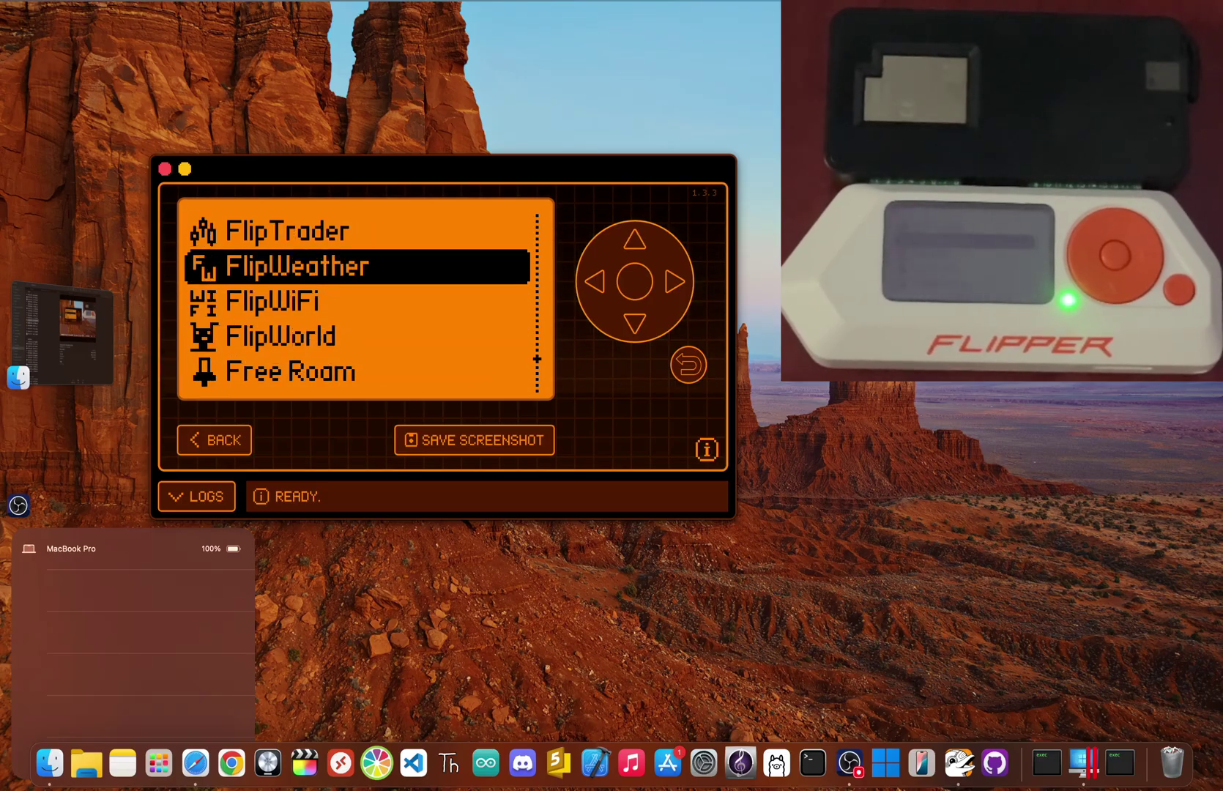
{"action": "key", "text": "Up"}
{"action": "key", "text": "Up"}
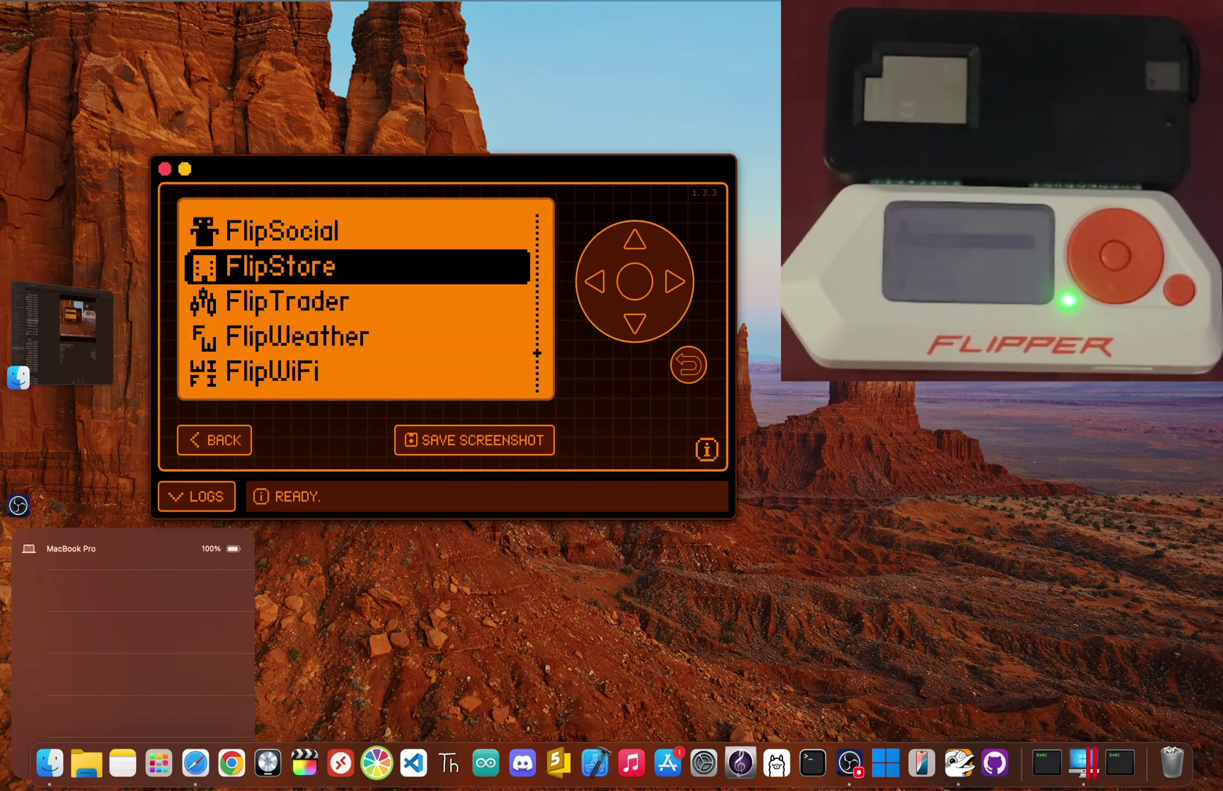
{"action": "key", "text": "Up"}
{"action": "key", "text": "Up"}
{"action": "key", "text": "Up"}
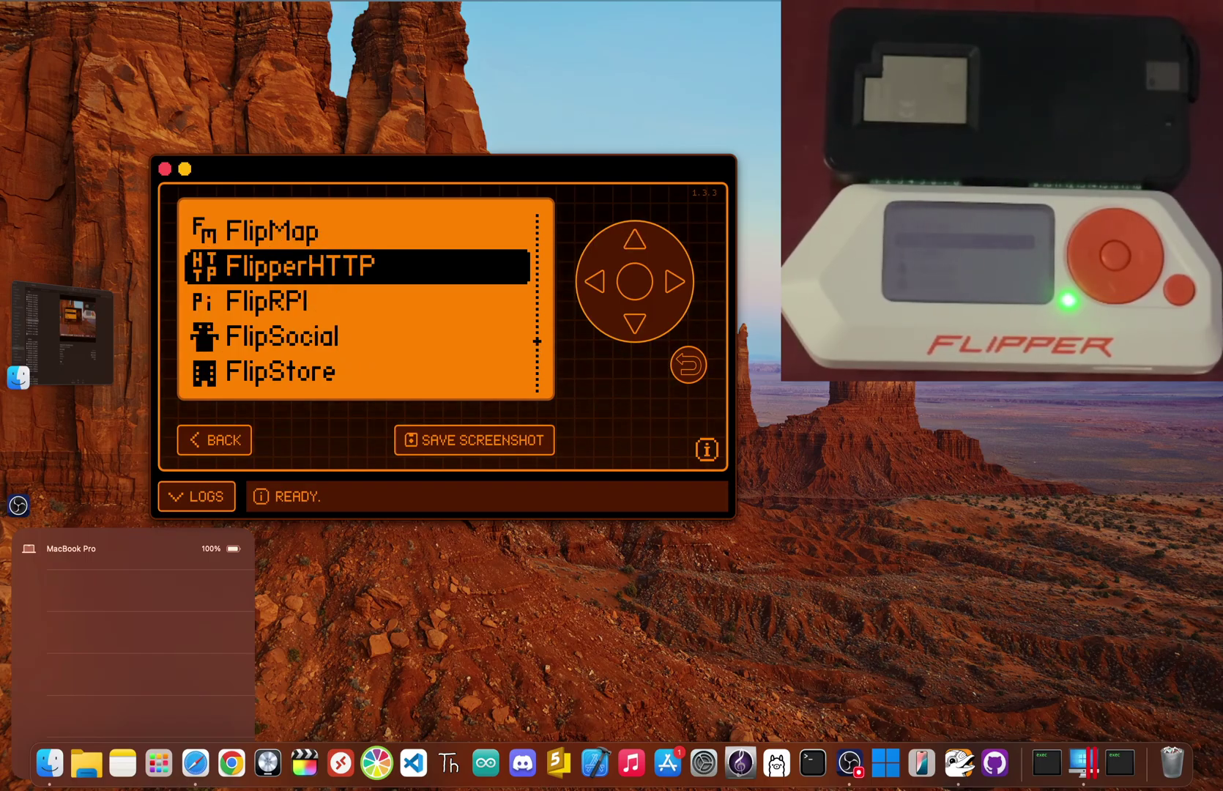
{"action": "key", "text": "Up"}
{"action": "key", "text": "Up"}
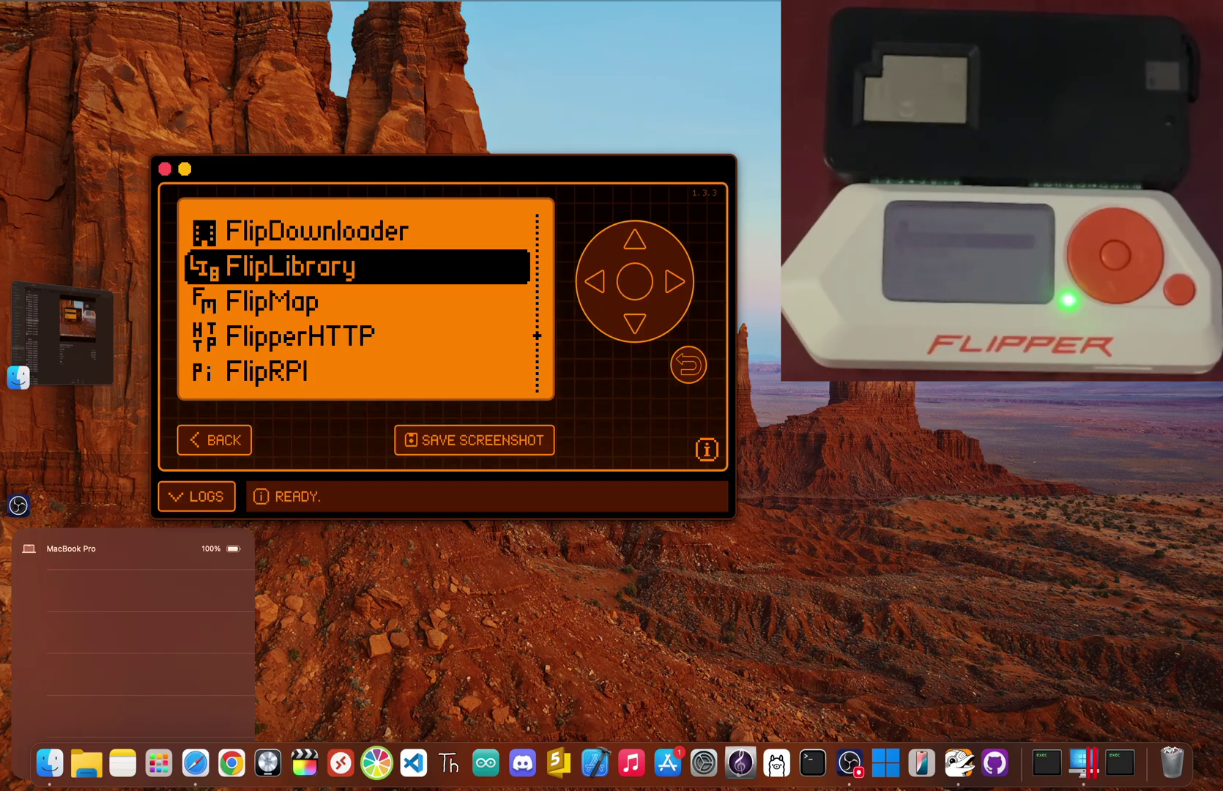
{"action": "key", "text": "Return"}
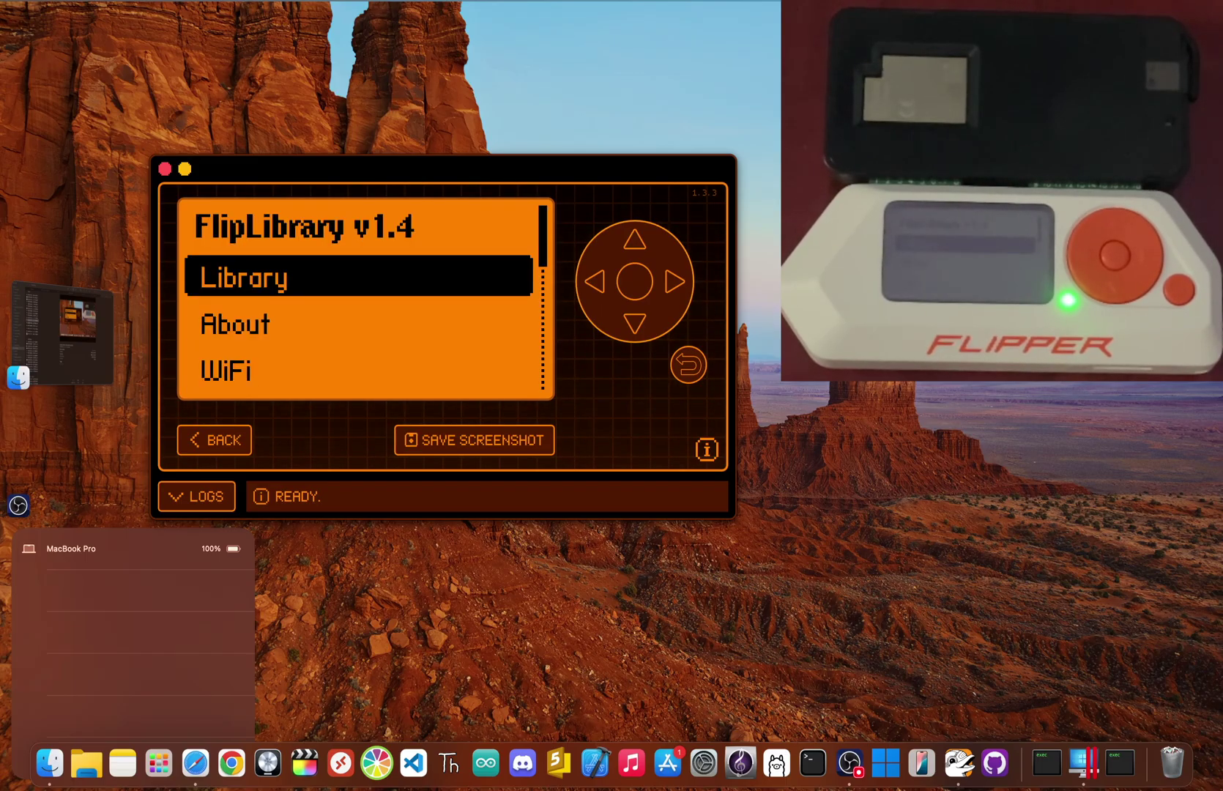
{"action": "key", "text": "Return"}
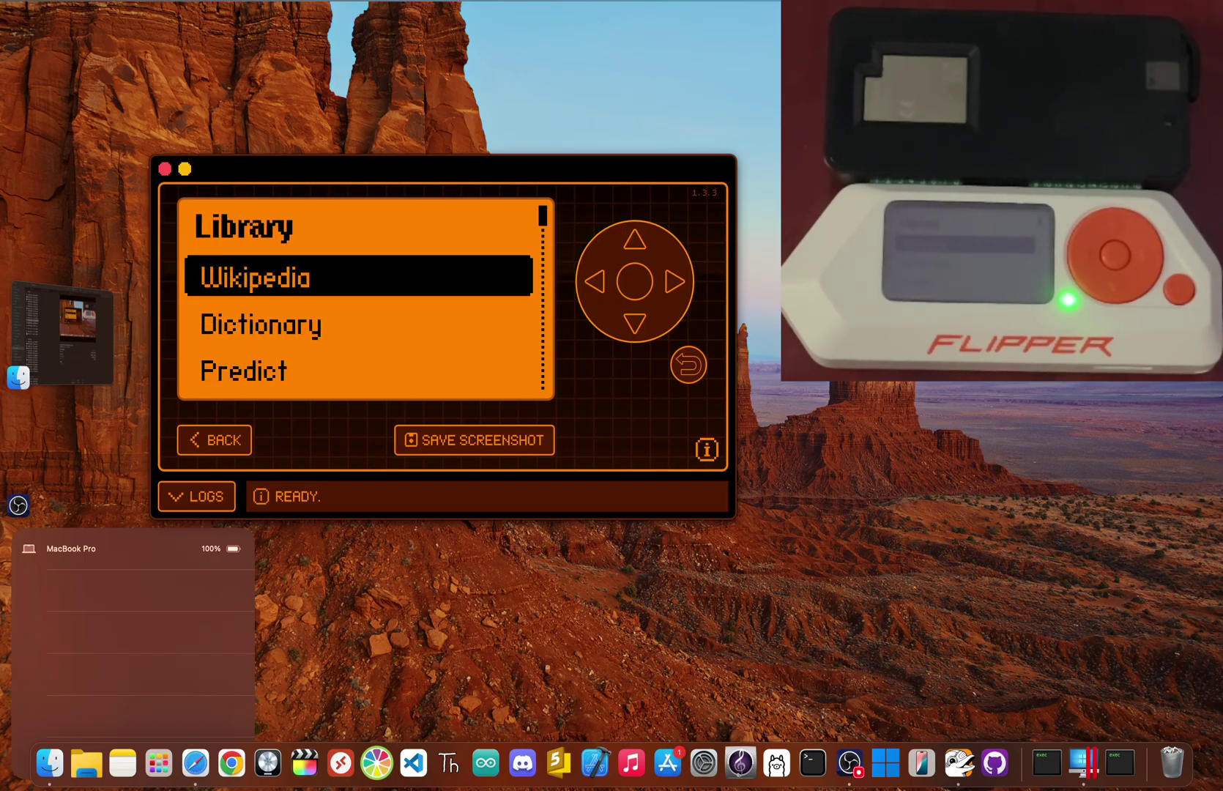
Open the Random category of the library.
{"action": "key", "text": "Down"}
{"action": "key", "text": "Down"}
{"action": "key", "text": "Down"}
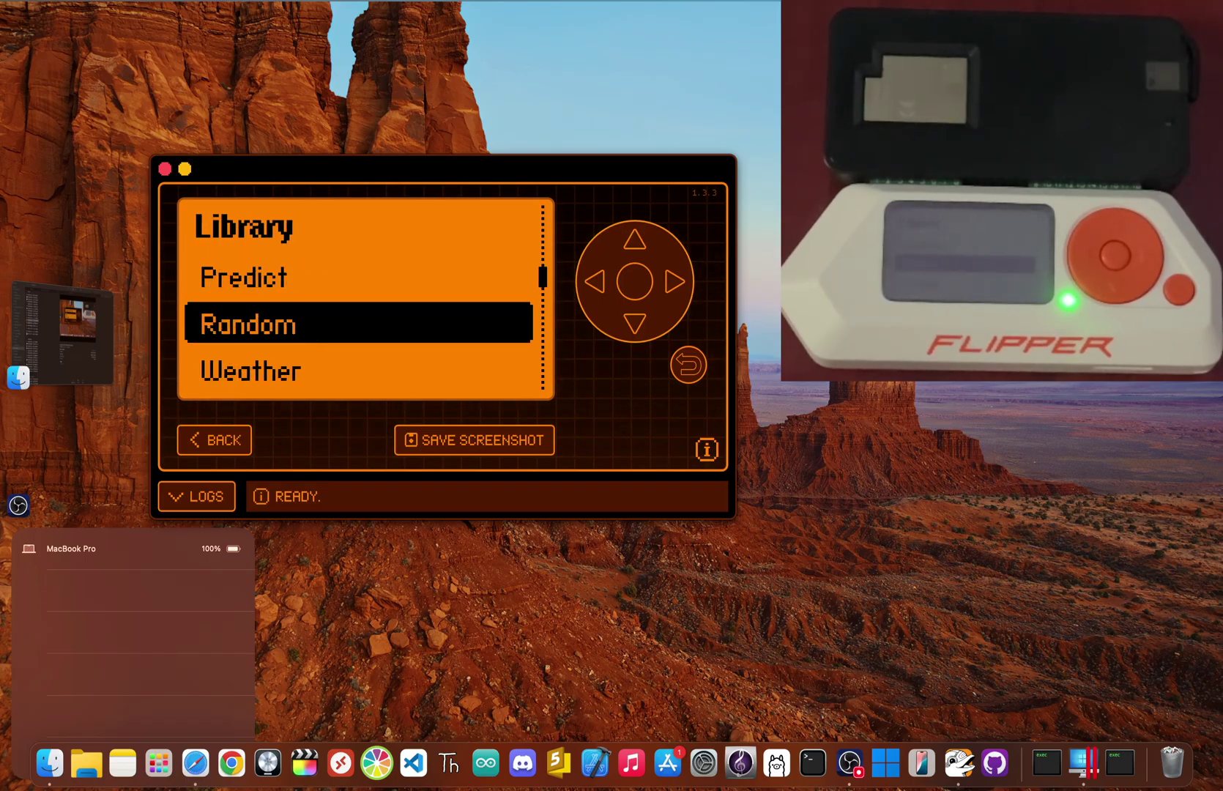
{"action": "key", "text": "Down"}
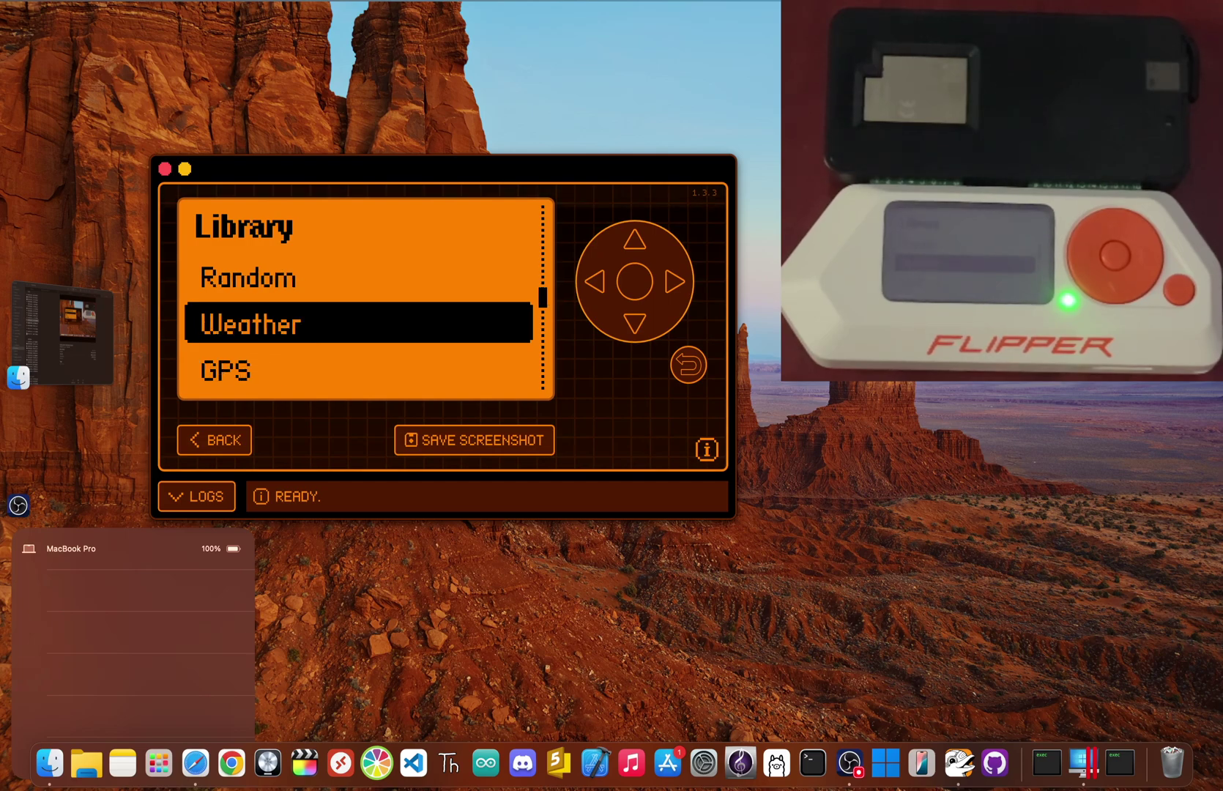
{"action": "key", "text": "Up"}
{"action": "key", "text": "Return"}
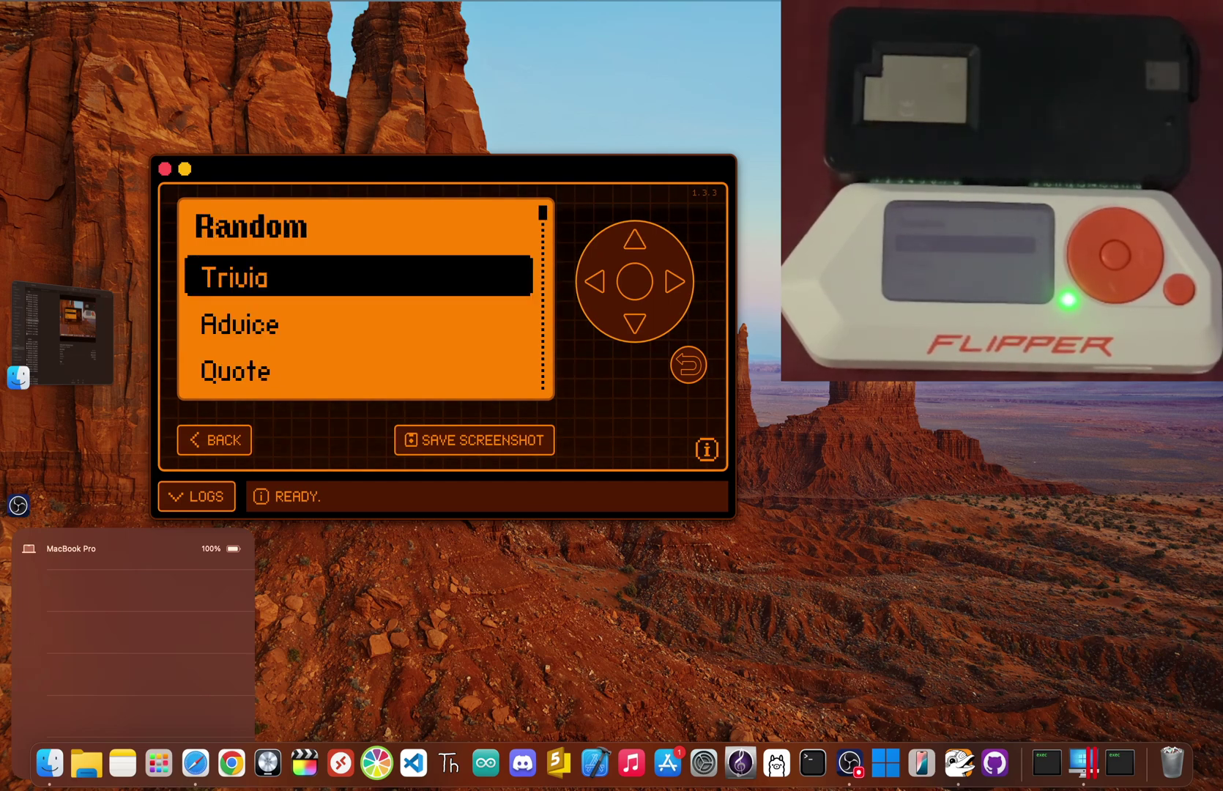
Fetch a random cat fact and return to the Random list.
{"action": "key", "text": "Down"}
{"action": "key", "text": "Down"}
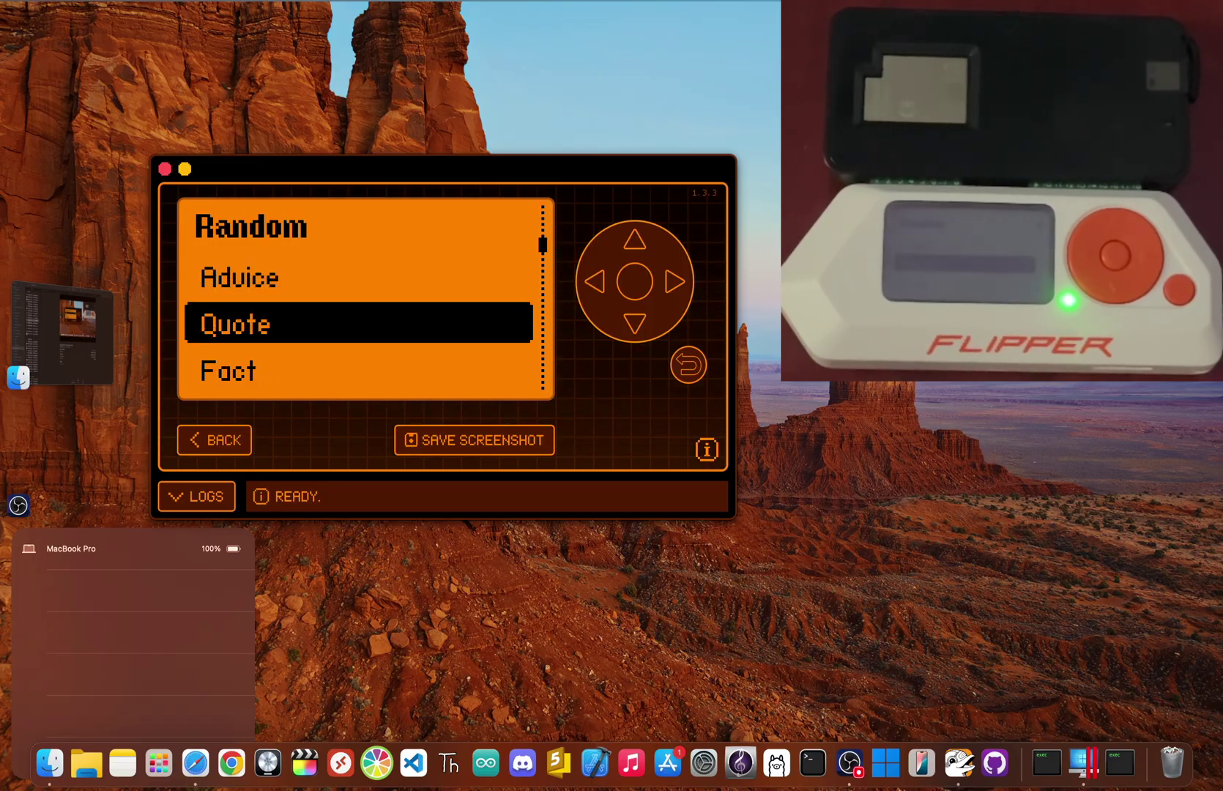
{"action": "key", "text": "Down"}
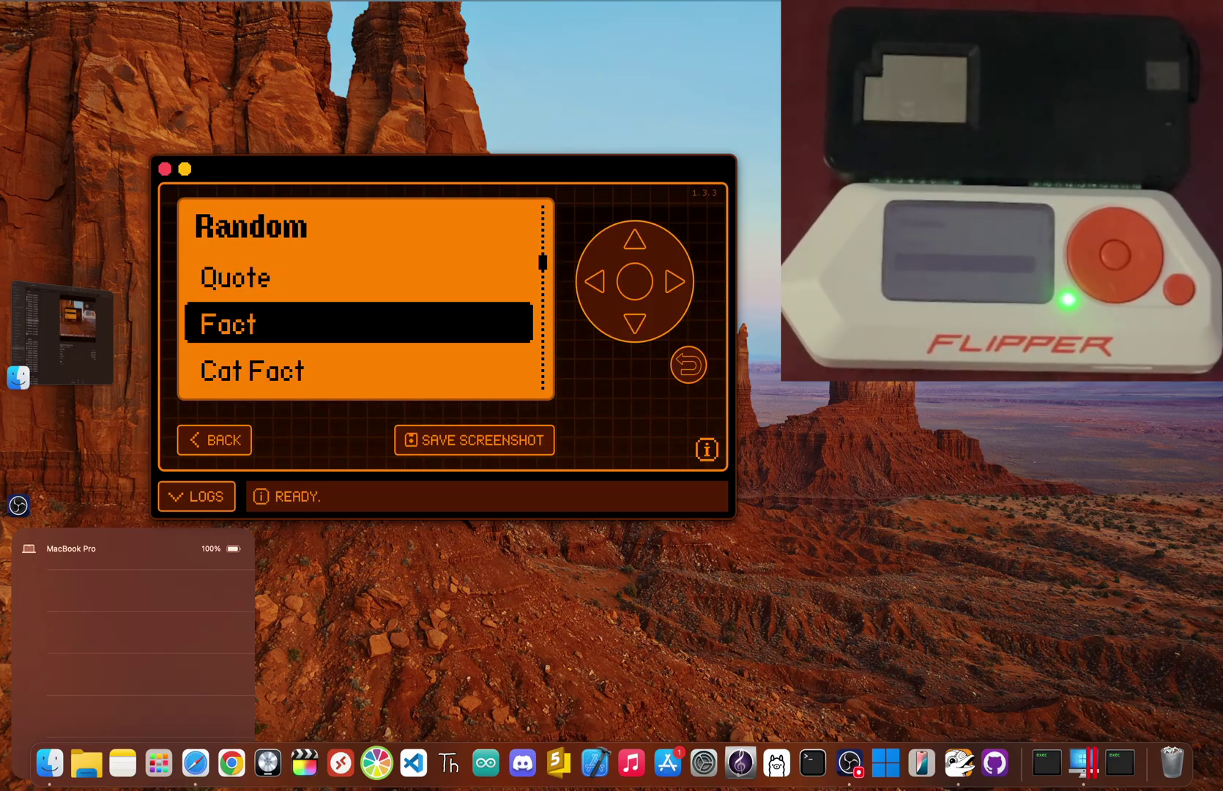
{"action": "key", "text": "Down"}
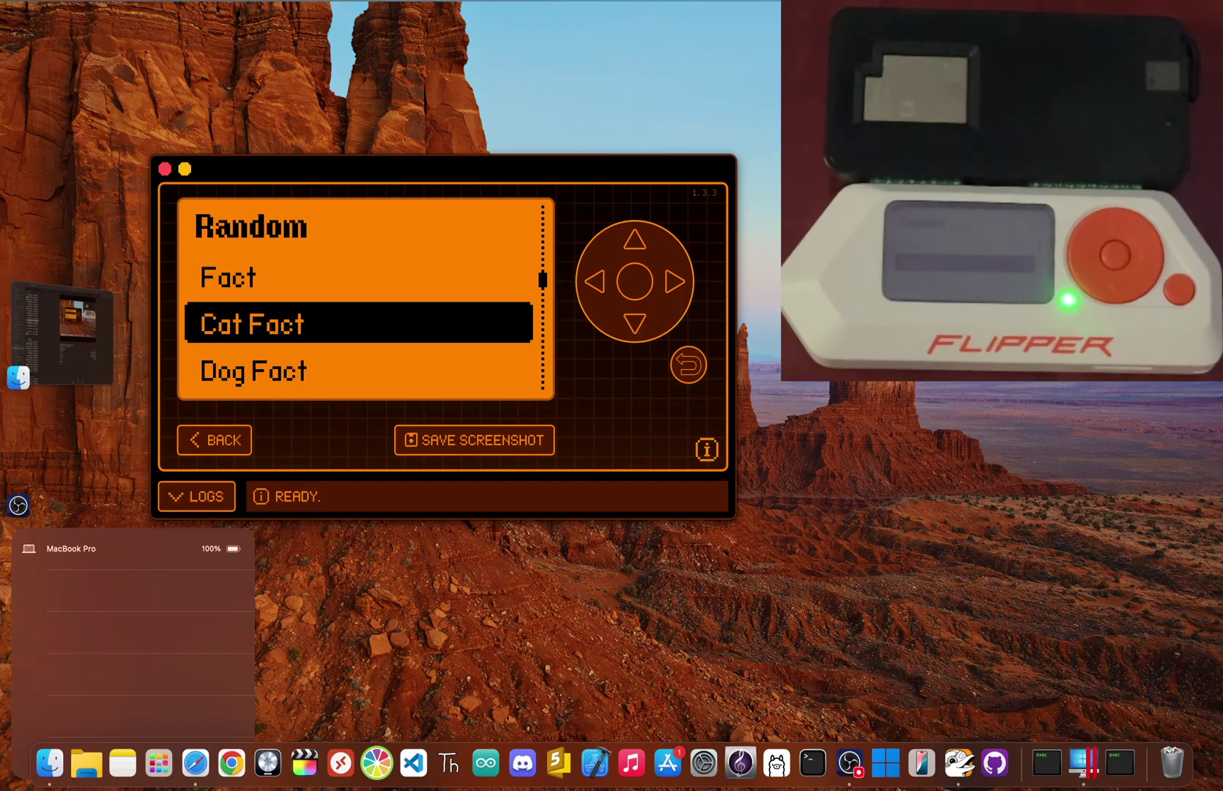
{"action": "key", "text": "Return"}
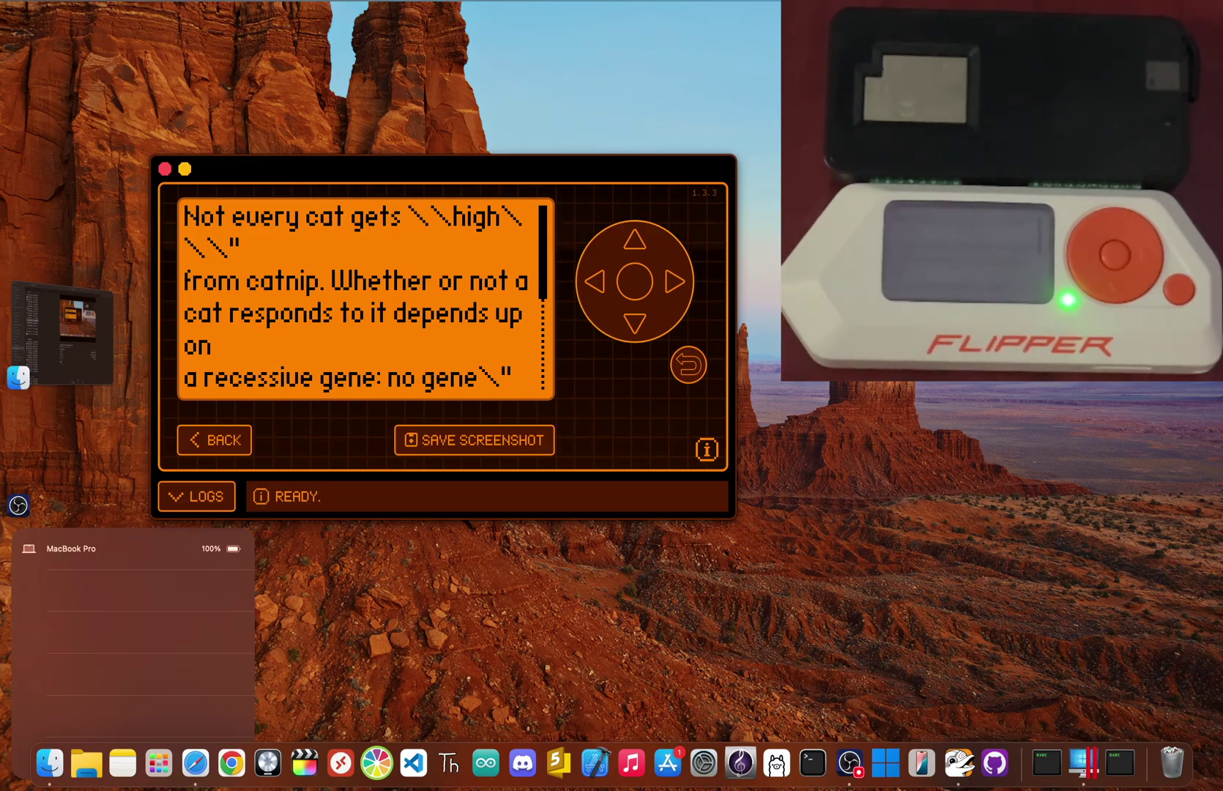
{"action": "key", "text": "BackSpace"}
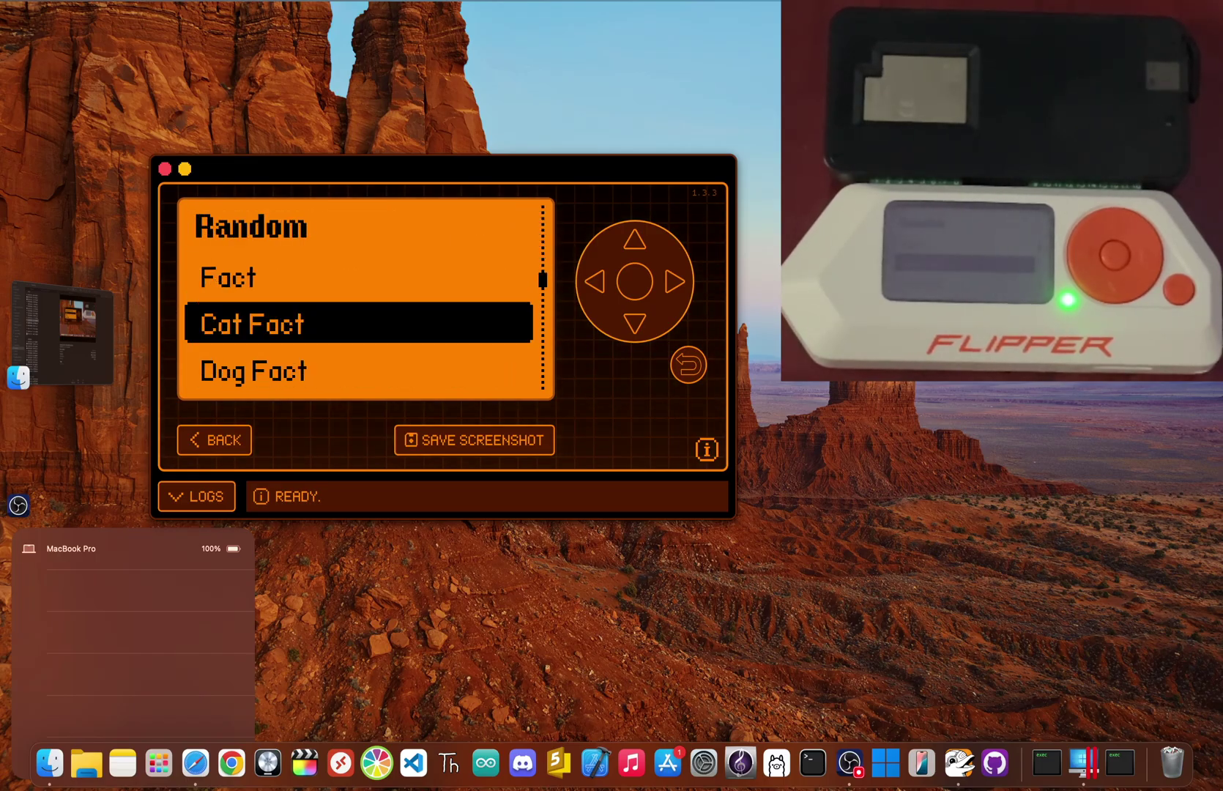
Generate a random UUID and return to the Random list.
{"action": "key", "text": "Down"}
{"action": "key", "text": "Down"}
{"action": "key", "text": "Down"}
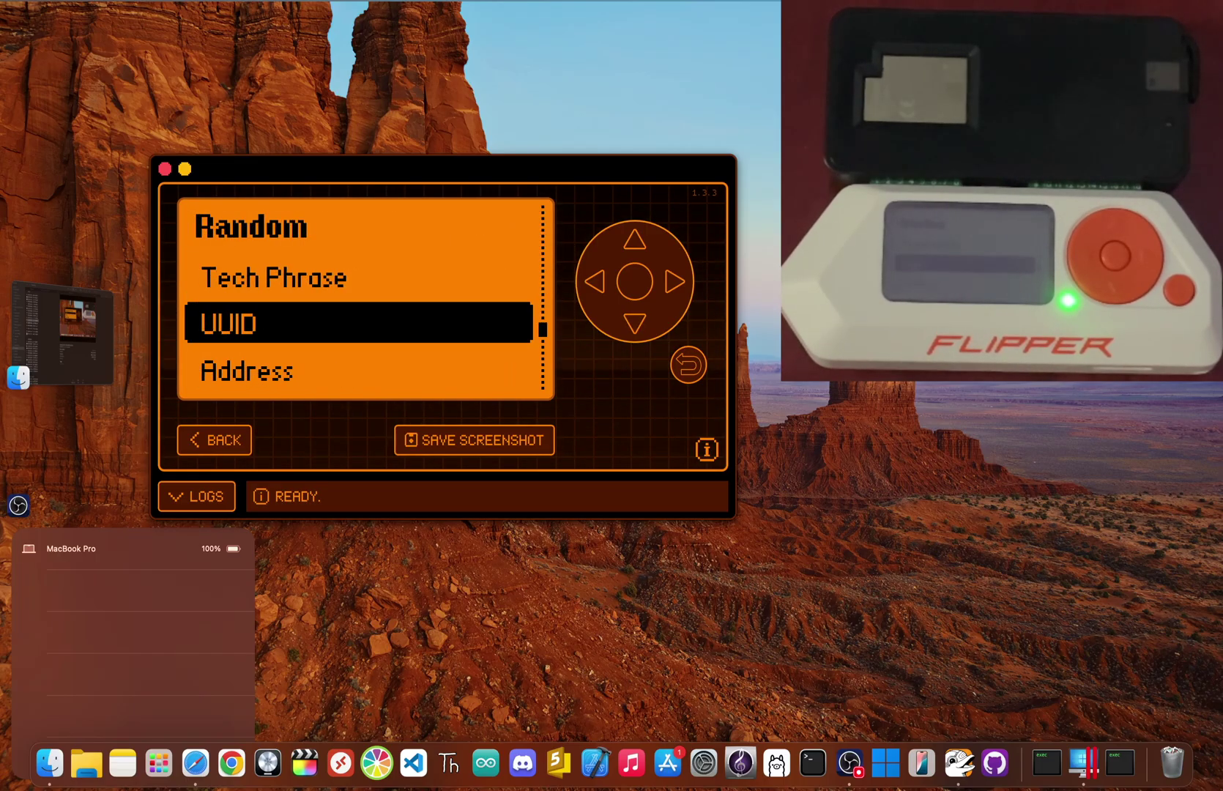
{"action": "key", "text": "Return"}
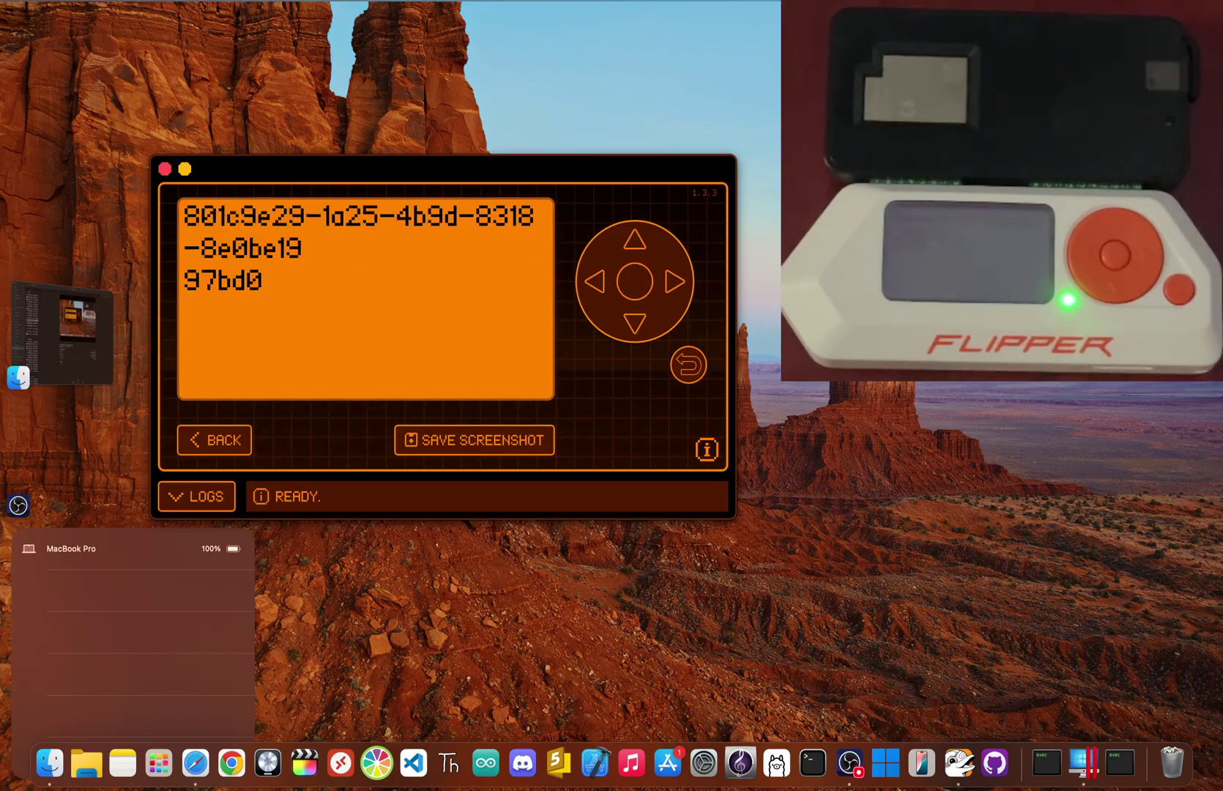
{"action": "key", "text": "BackSpace"}
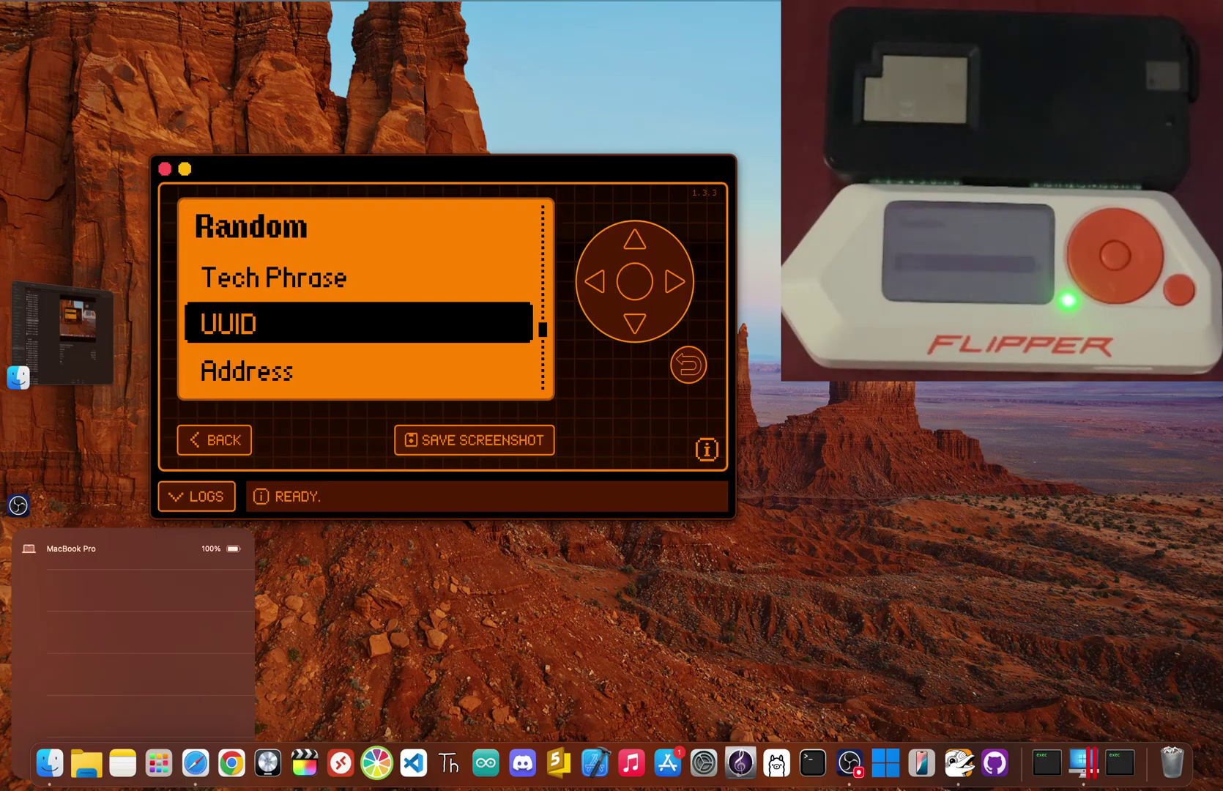
Request random credit card data from the Random list.
{"action": "key", "text": "Down"}
{"action": "key", "text": "Down"}
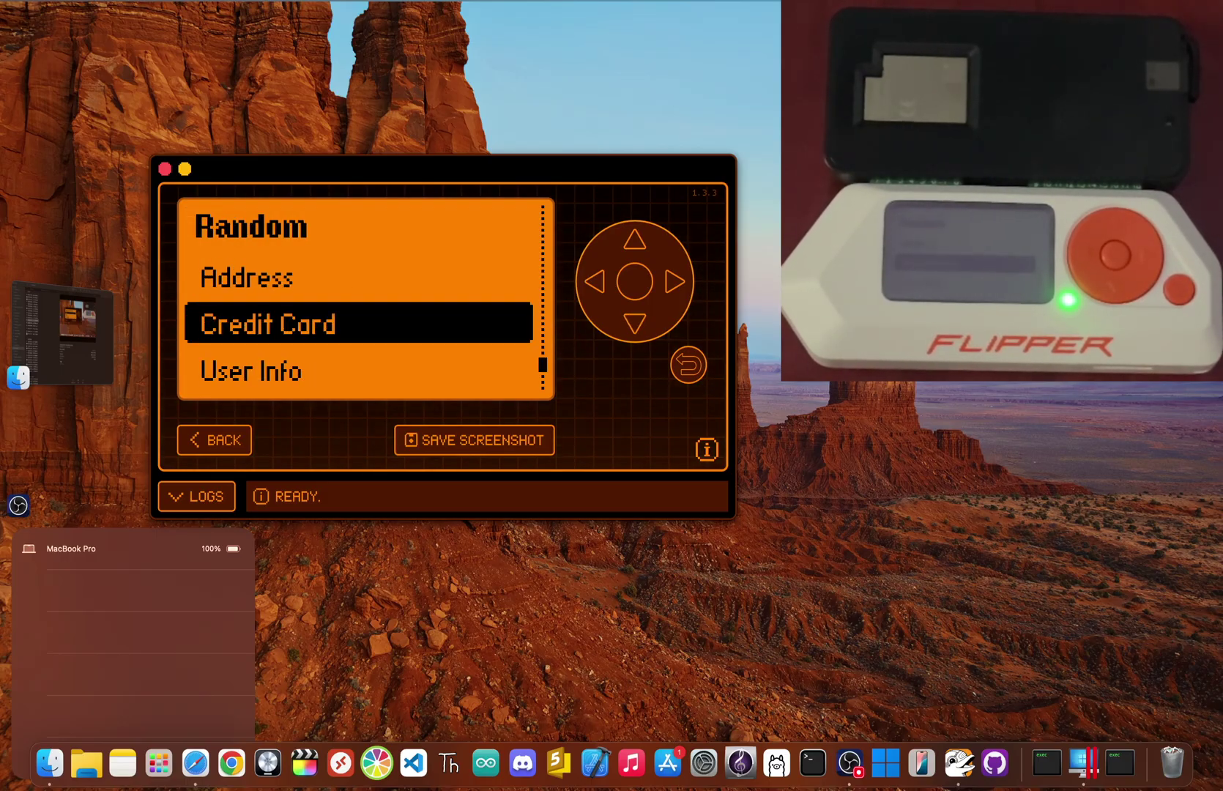
{"action": "key", "text": "Return"}
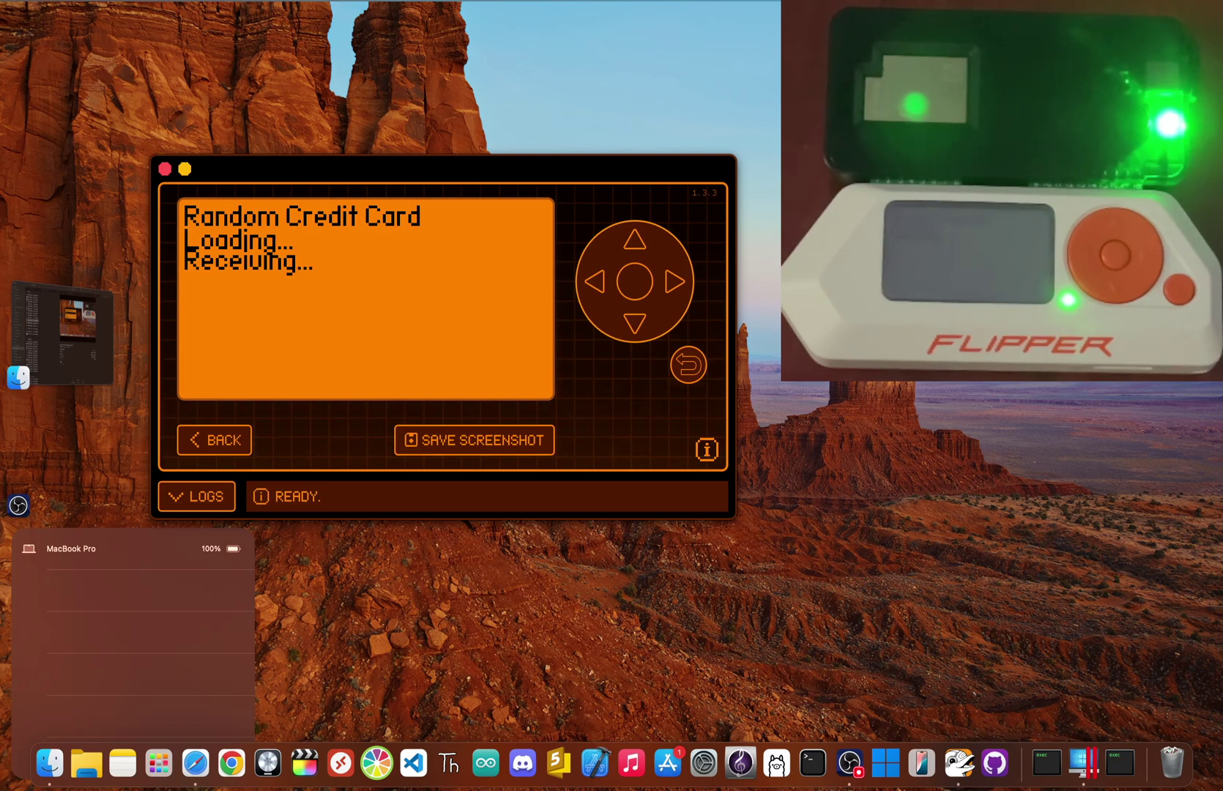